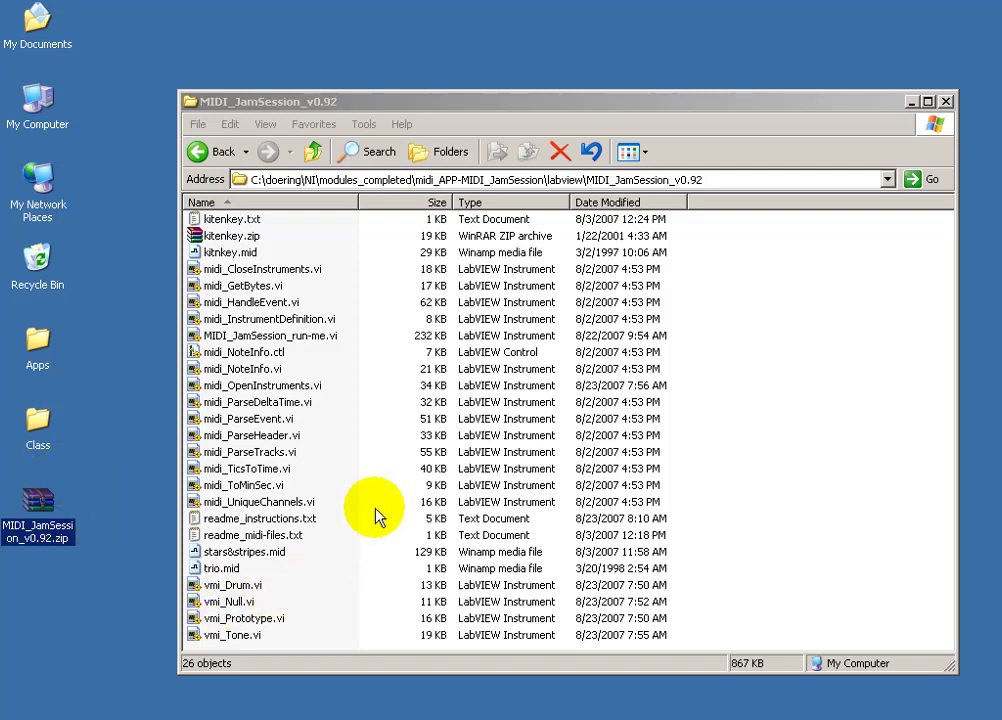
# Open MIDI_JamSession_run-me.vi from the MIDI_JamSession_v0.92 folder in LabVIEW.
pyautogui.click(308, 519)
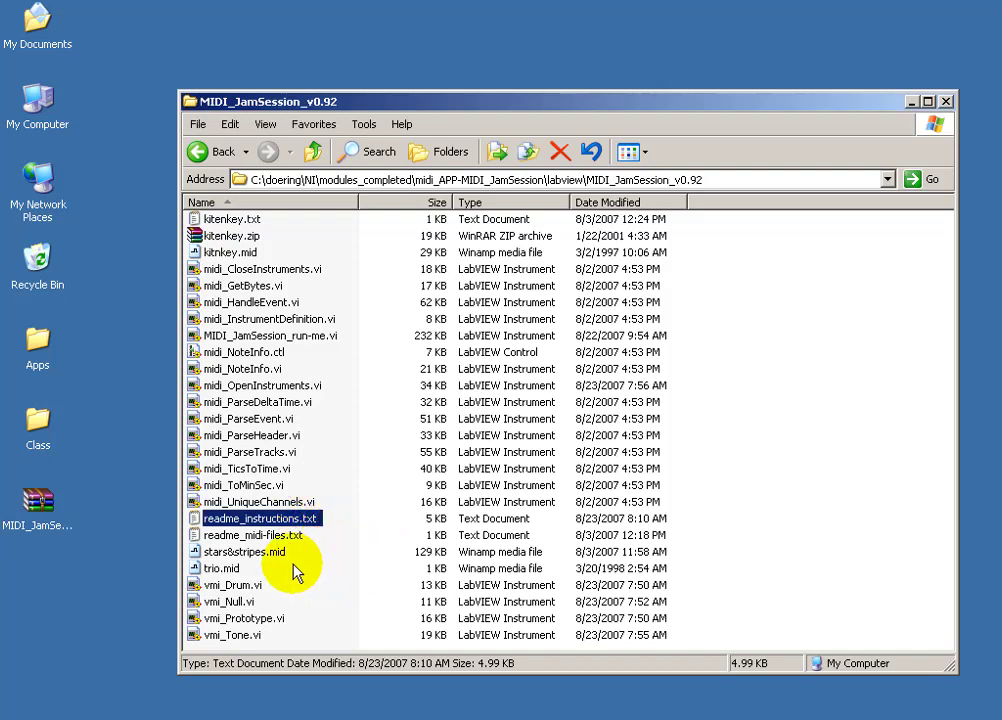
pyautogui.click(311, 340)
pyautogui.doubleClick(311, 340)
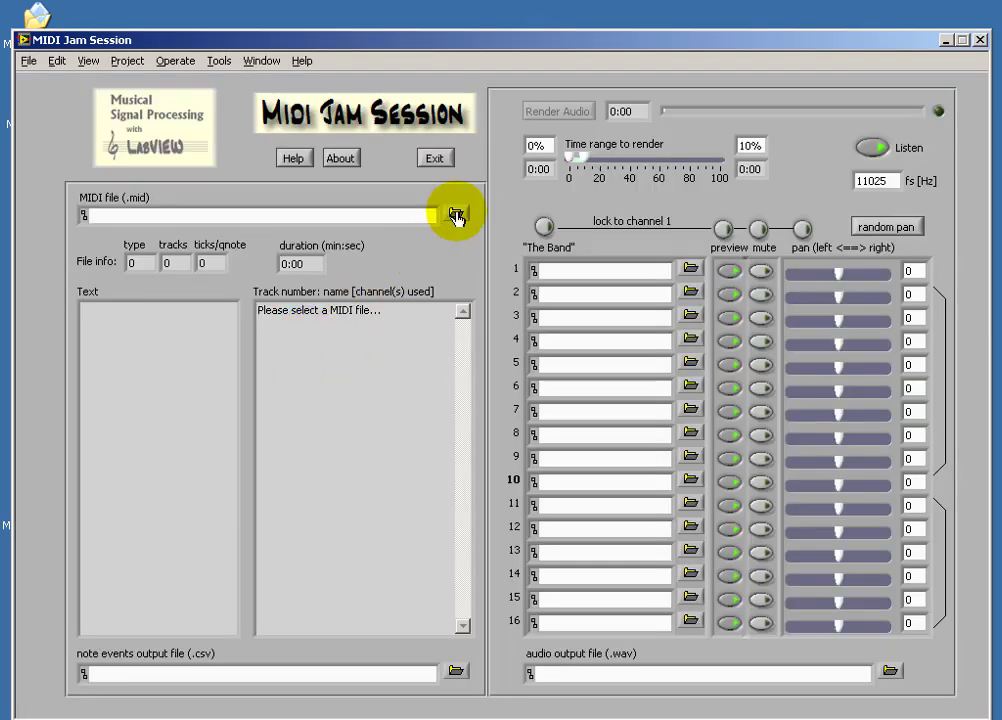
# Load kitnkey.mid as the MIDI file through the browse dialog.
pyautogui.click(456, 214)
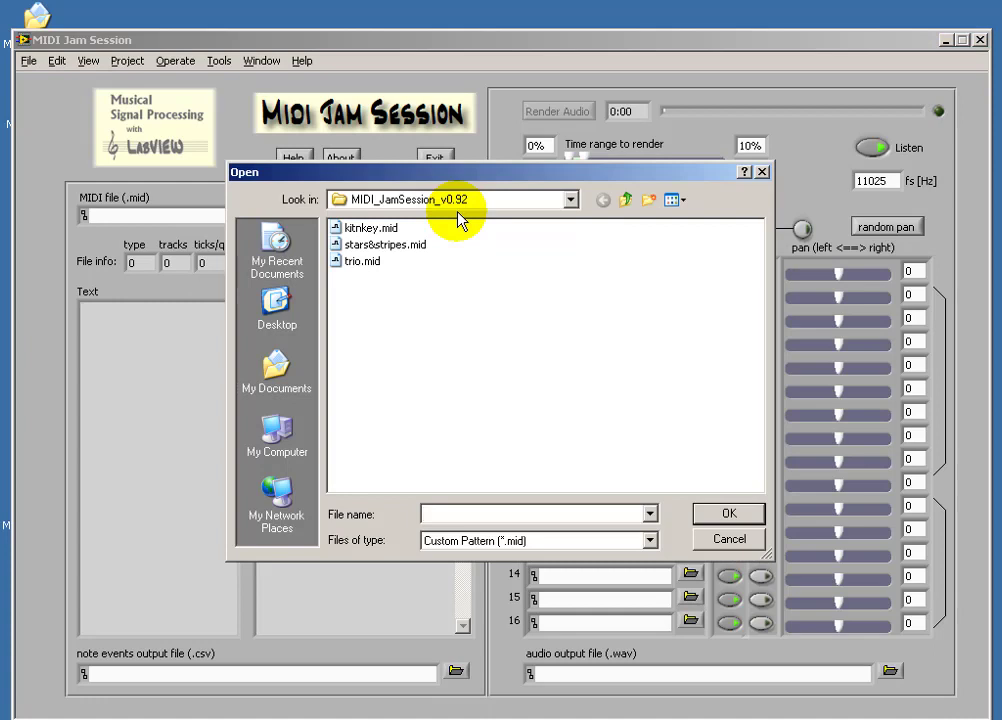
pyautogui.click(378, 228)
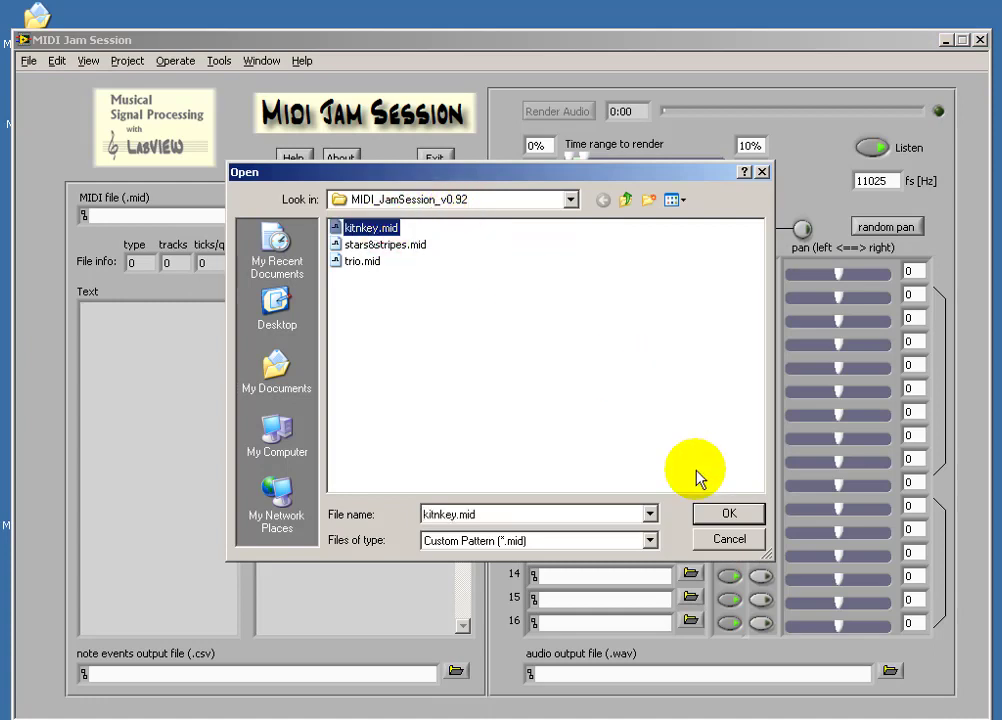
pyautogui.click(728, 514)
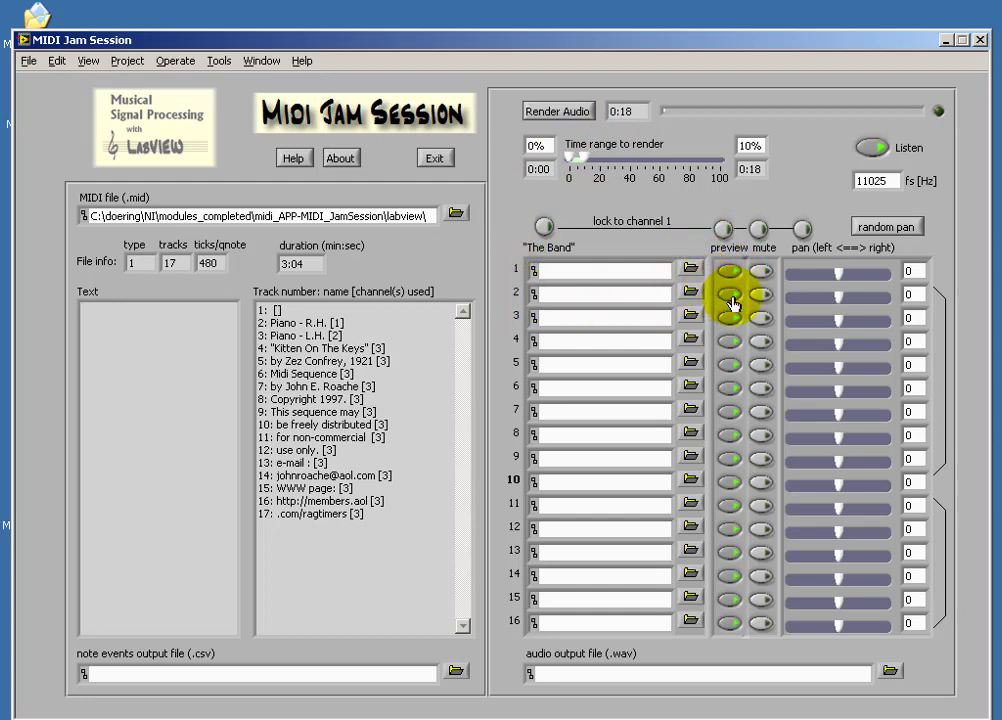
# Set the render range end to 3% of the song (0:06).
pyautogui.click(585, 162)
pyautogui.moveTo(587, 165); pyautogui.dragTo(570, 168)
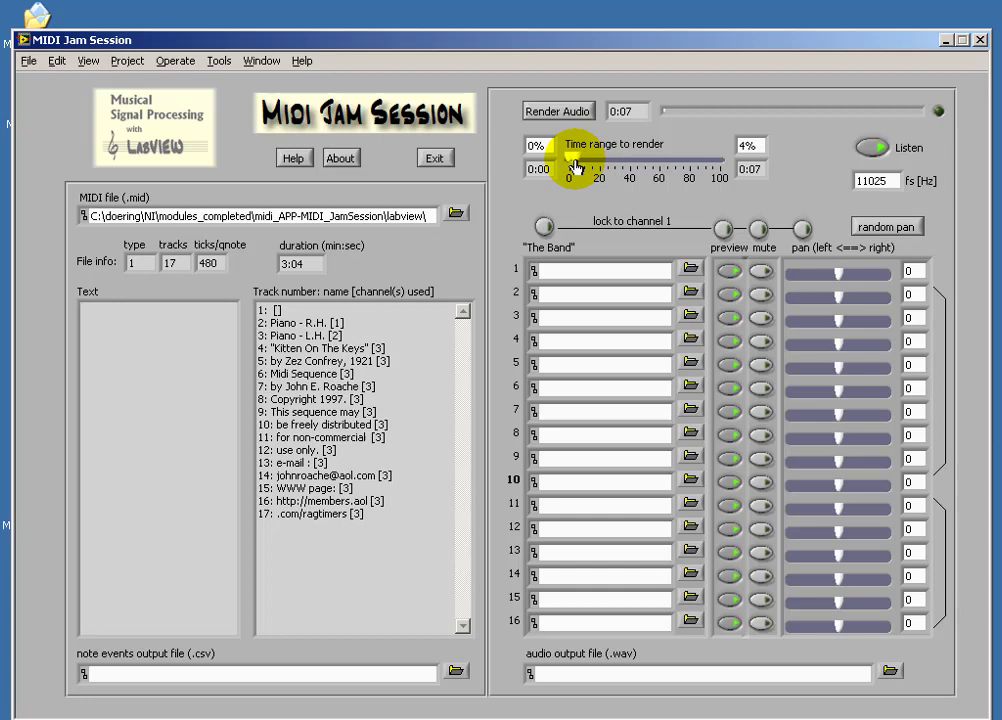
pyautogui.click(762, 145)
pyautogui.doubleClick(762, 145)
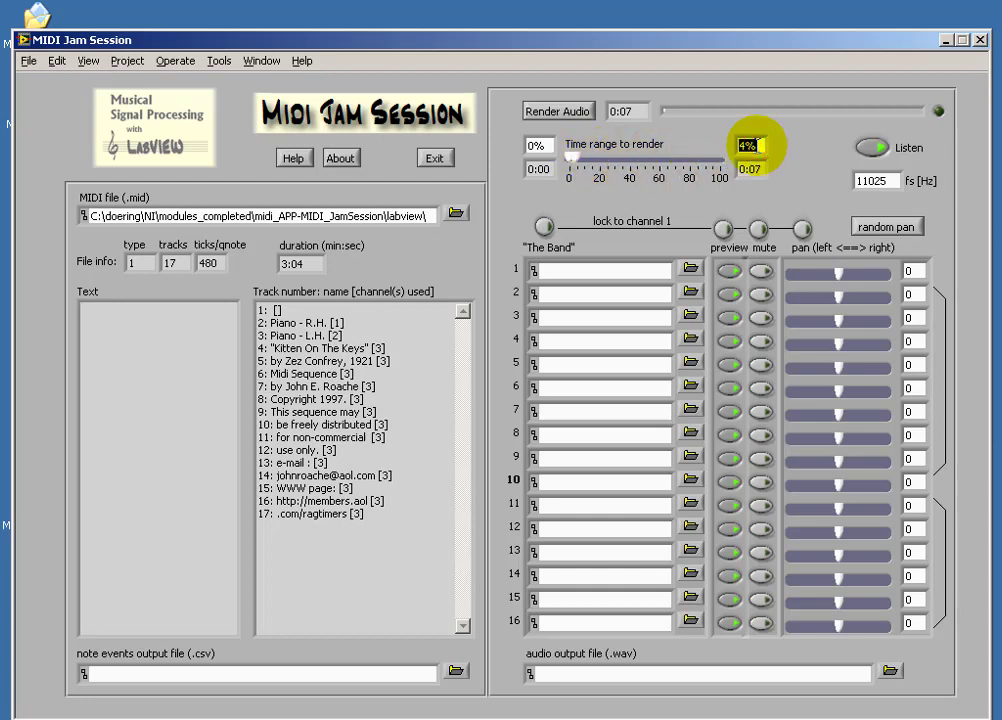
pyautogui.write('3')
pyautogui.press('Return')
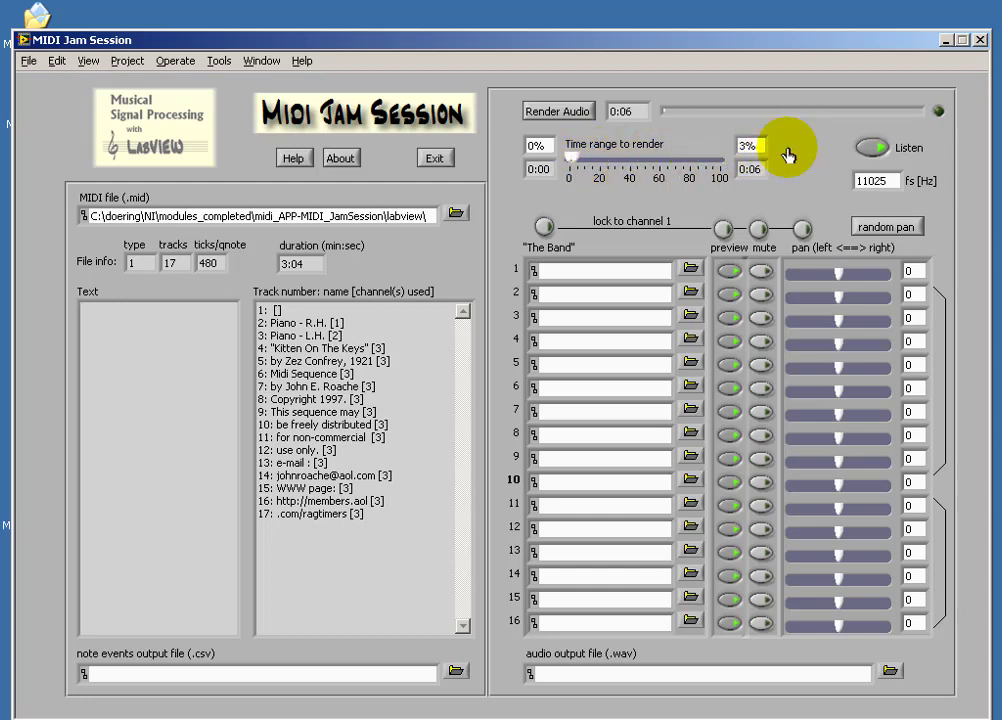
# Render the excerpt, mute track 2, and render it again.
pyautogui.click(559, 112)
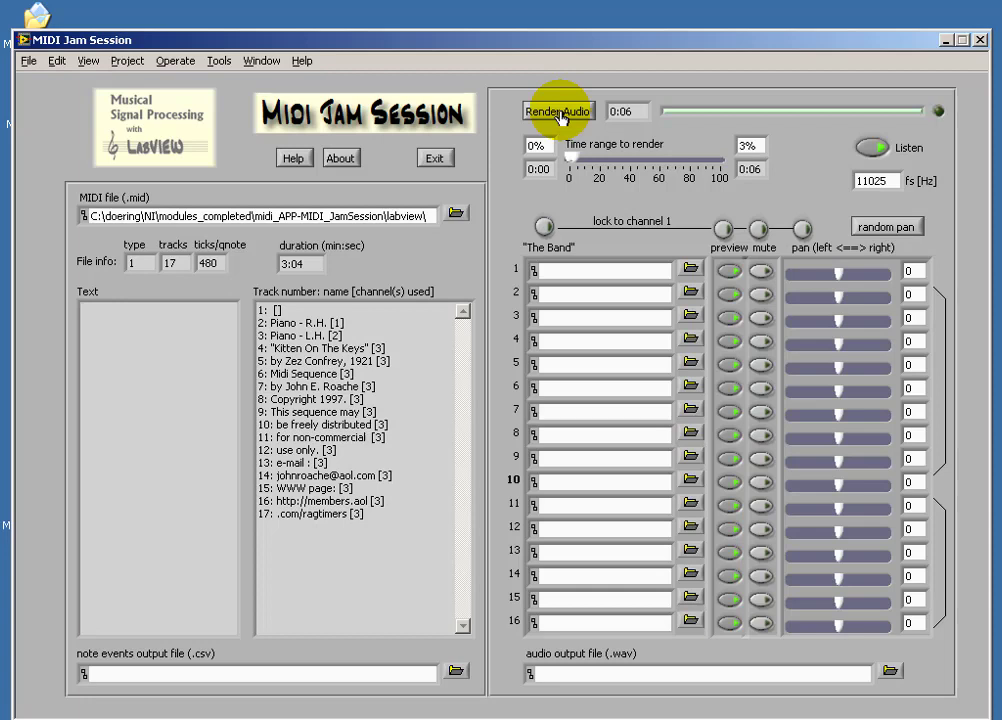
pyautogui.click(761, 296)
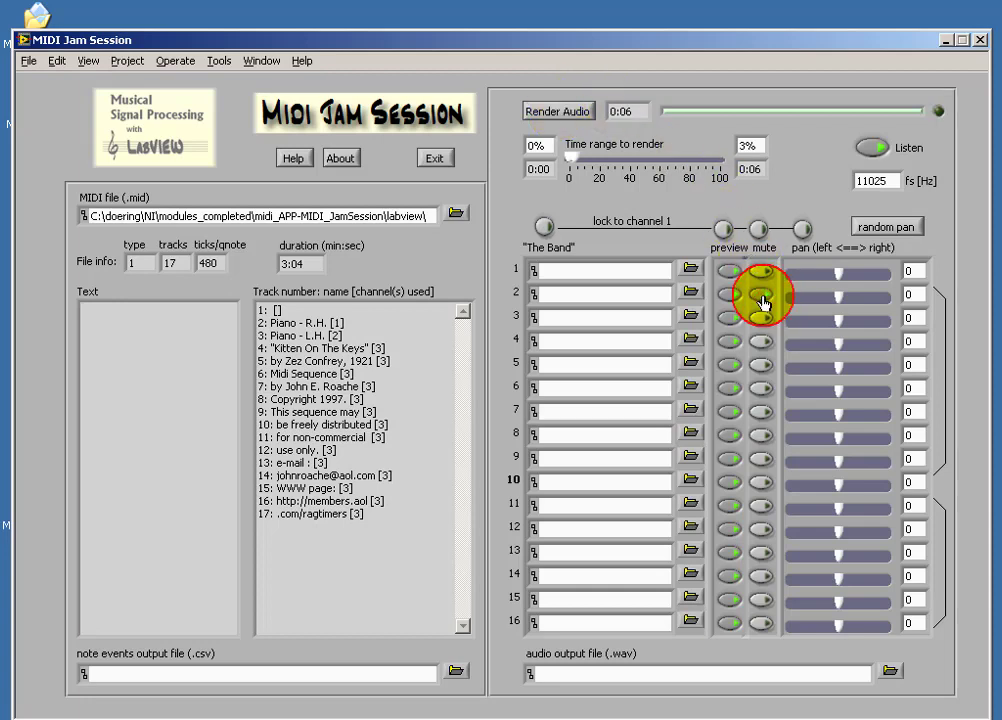
pyautogui.click(577, 116)
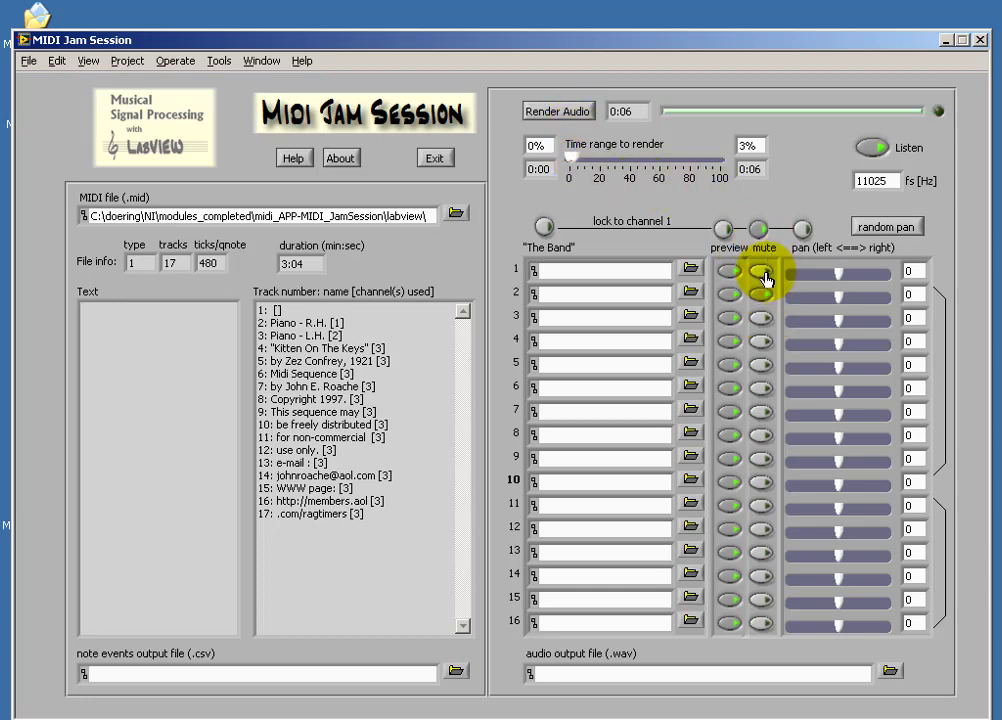
# Mute all tracks except track 10 using the master mute knob.
pyautogui.click(761, 273)
pyautogui.click(763, 275)
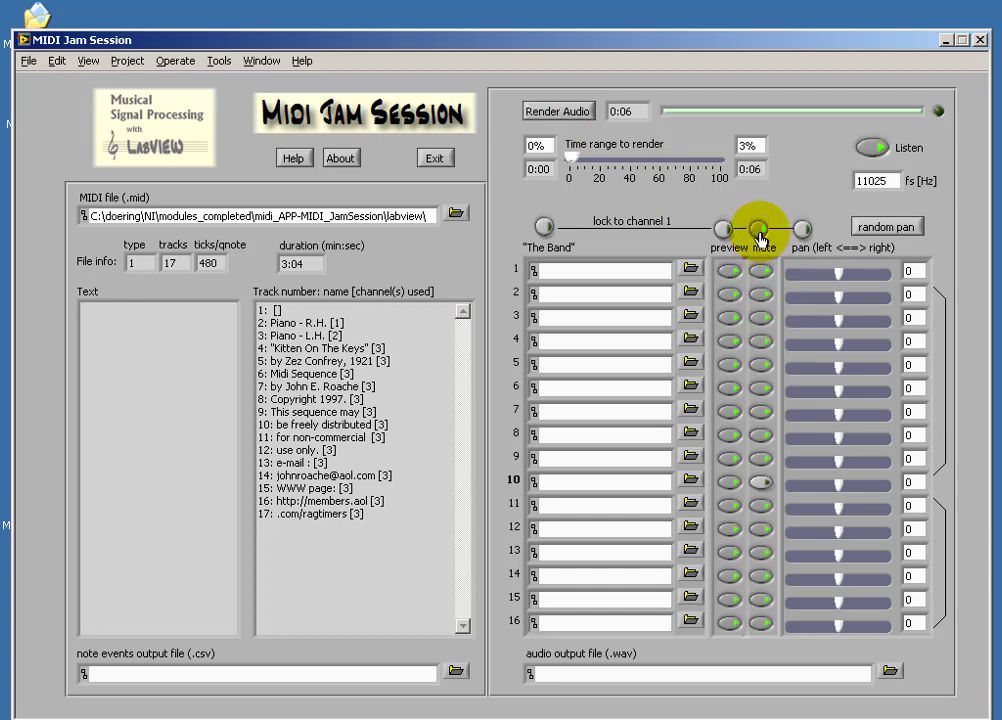
pyautogui.click(760, 230)
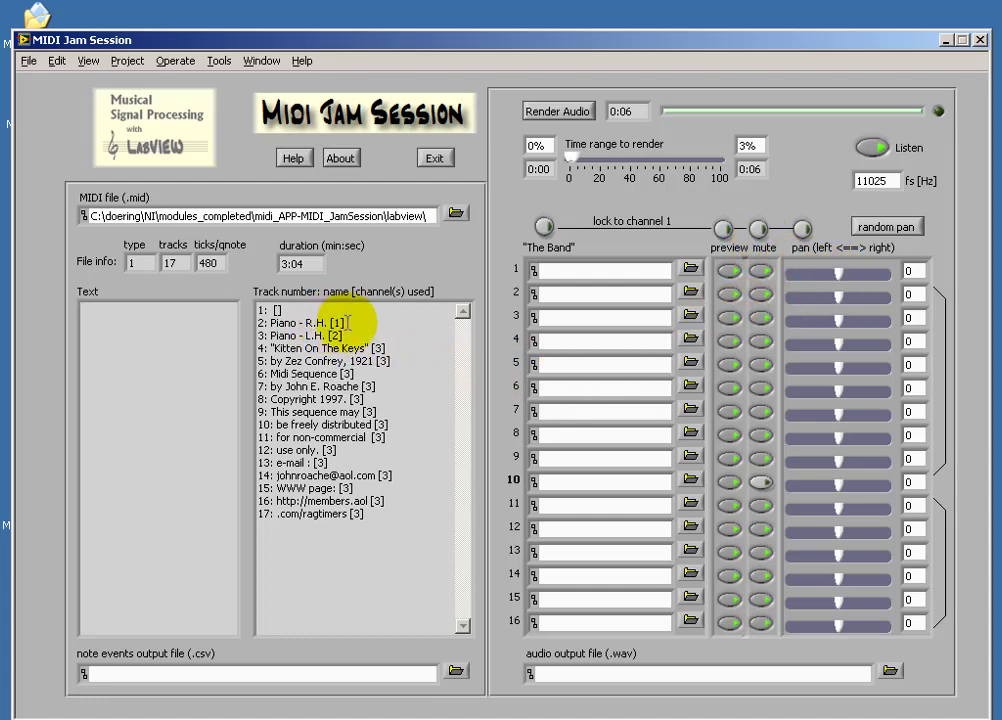
# Lock the pans together and pan every track except 10 to 4.
pyautogui.moveTo(840, 276); pyautogui.dragTo(886, 276)
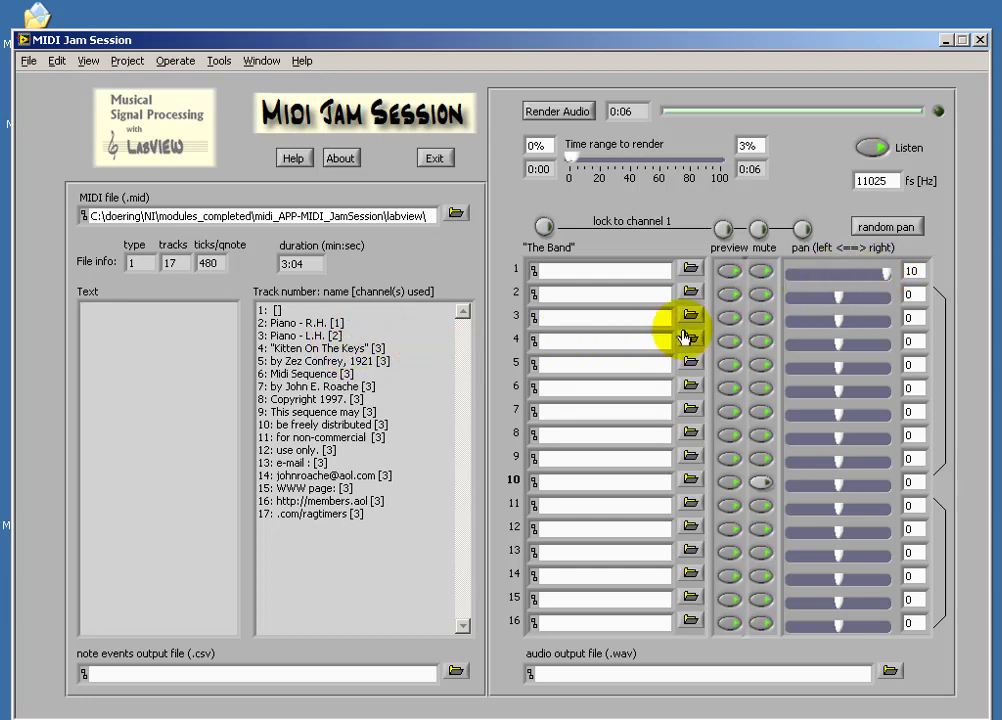
pyautogui.moveTo(836, 306); pyautogui.dragTo(785, 307)
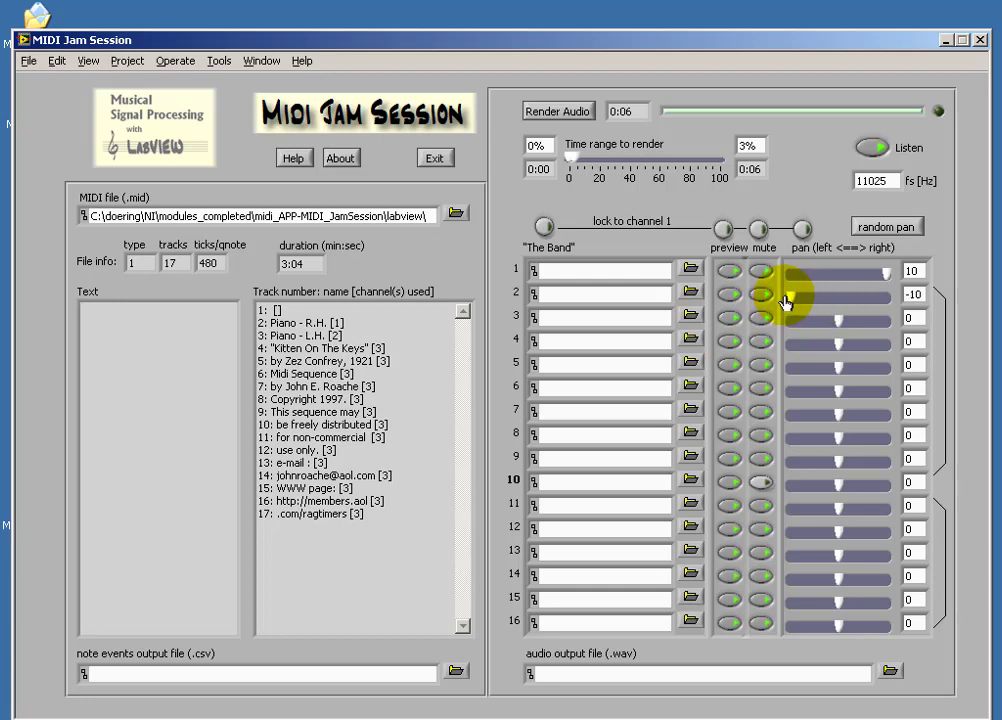
pyautogui.click(805, 231)
pyautogui.moveTo(886, 280); pyautogui.dragTo(857, 280)
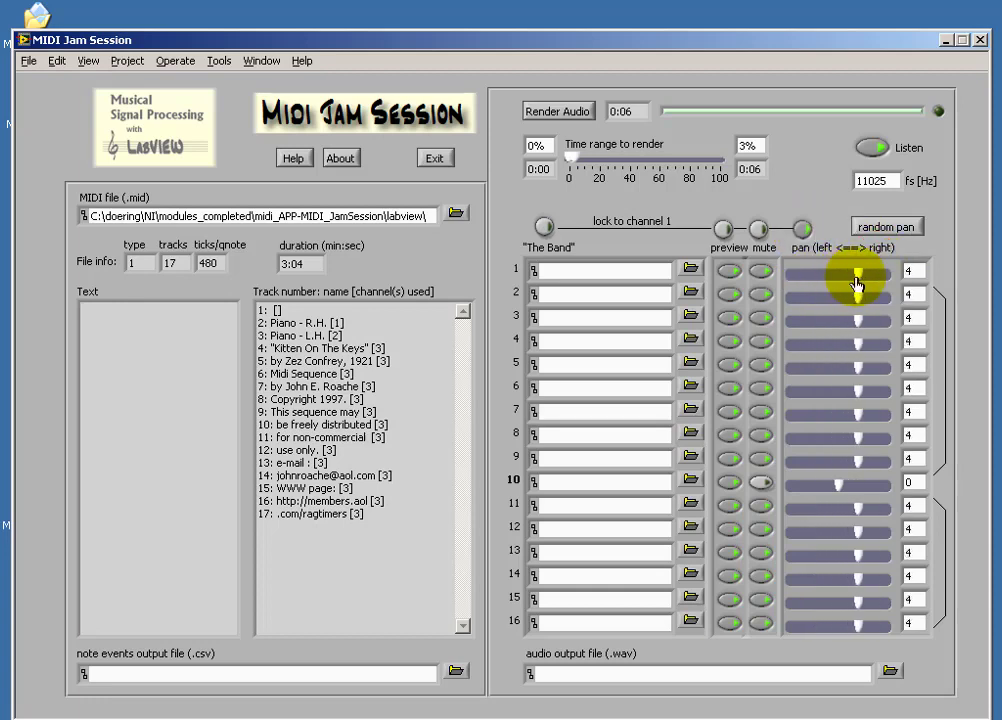
# Randomise the pans, then re-lock them and centre all tracks except 10 at 0.
pyautogui.click(803, 231)
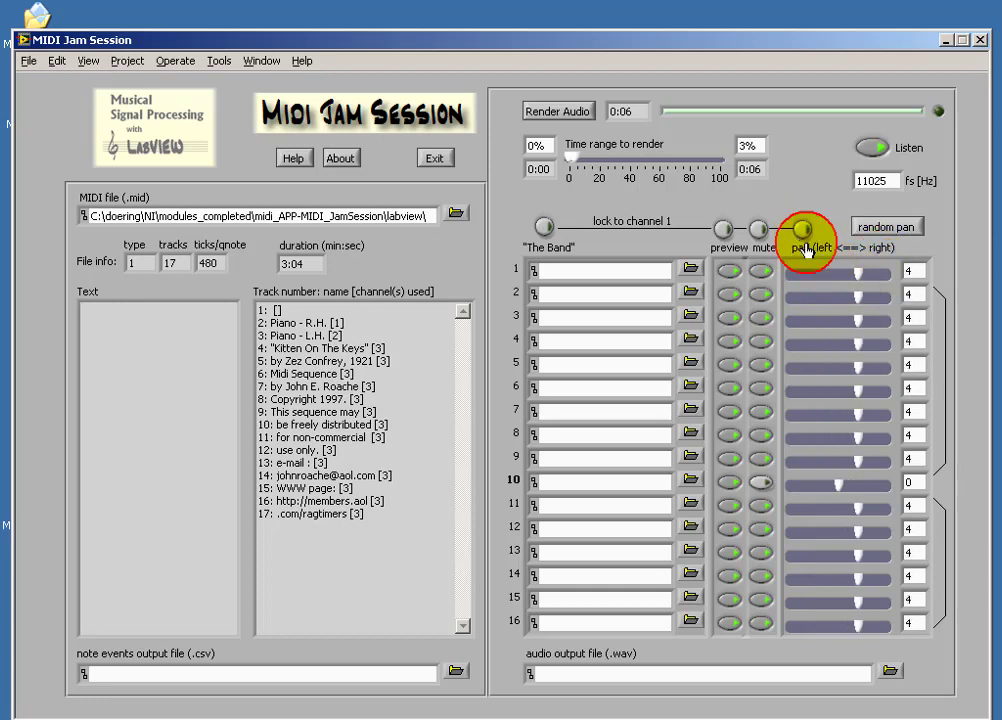
pyautogui.click(882, 230)
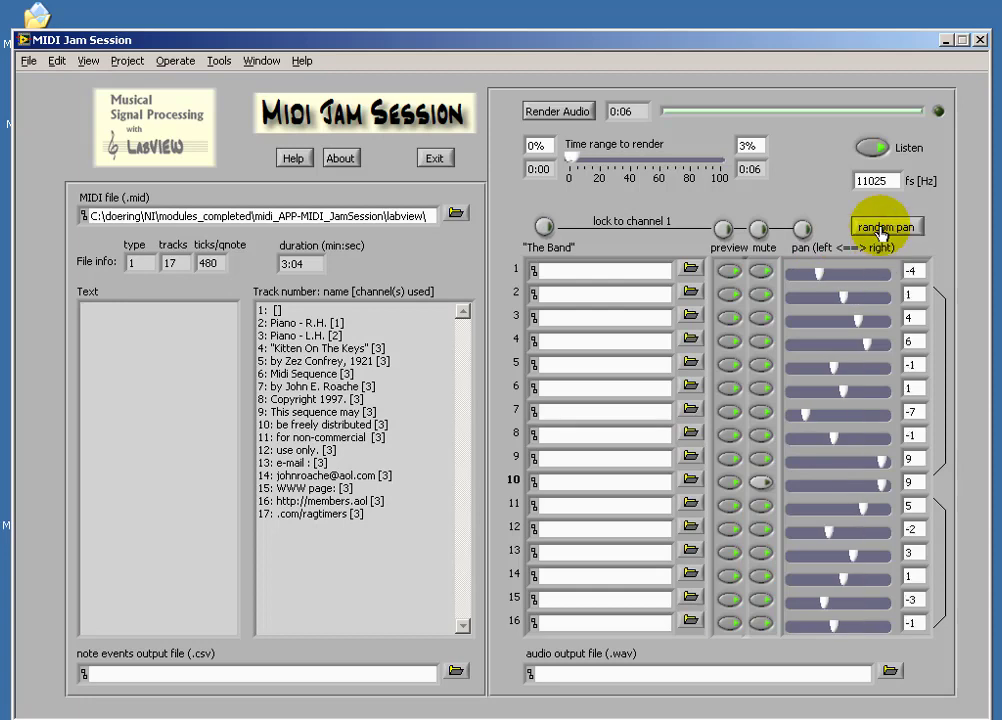
pyautogui.click(803, 231)
pyautogui.moveTo(821, 273); pyautogui.dragTo(838, 277)
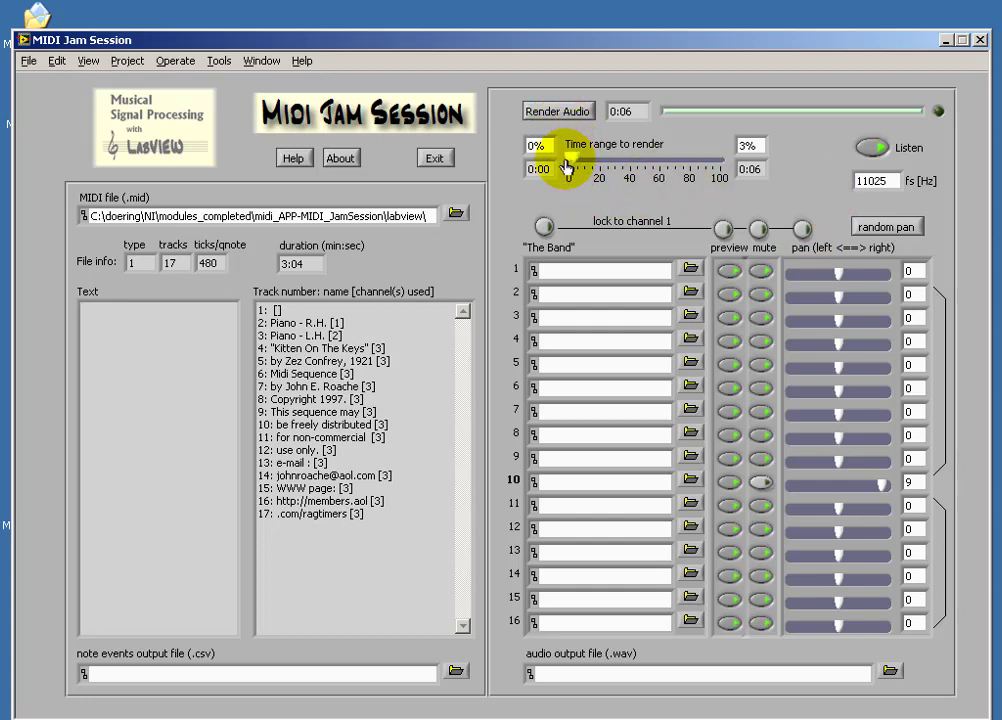
# Move the render range start to 6% and render the excerpt.
pyautogui.moveTo(567, 165); pyautogui.dragTo(579, 165)
pyautogui.click(566, 111)
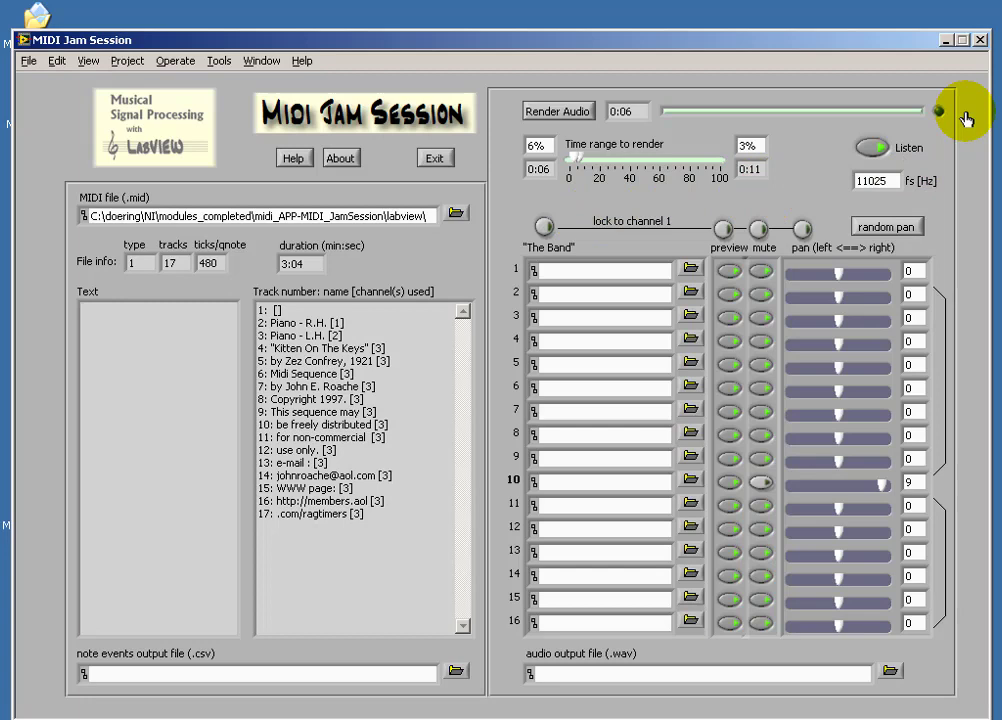
pyautogui.click(568, 110)
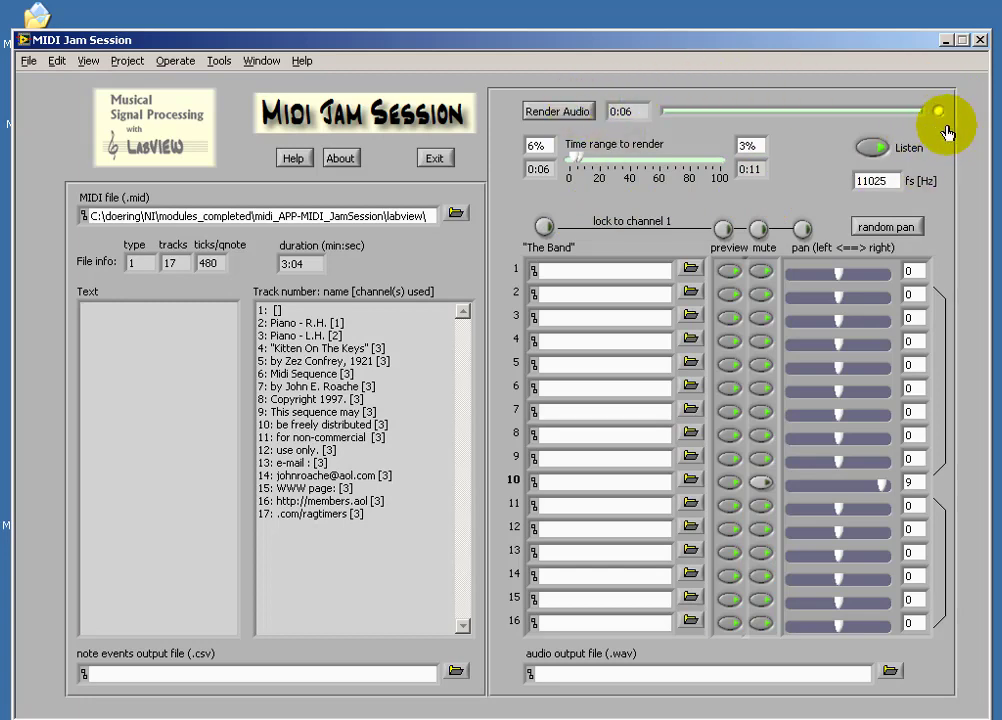
# Unmute tracks 1 and 2 and render with both piano tracks audible.
pyautogui.click(761, 272)
pyautogui.click(761, 297)
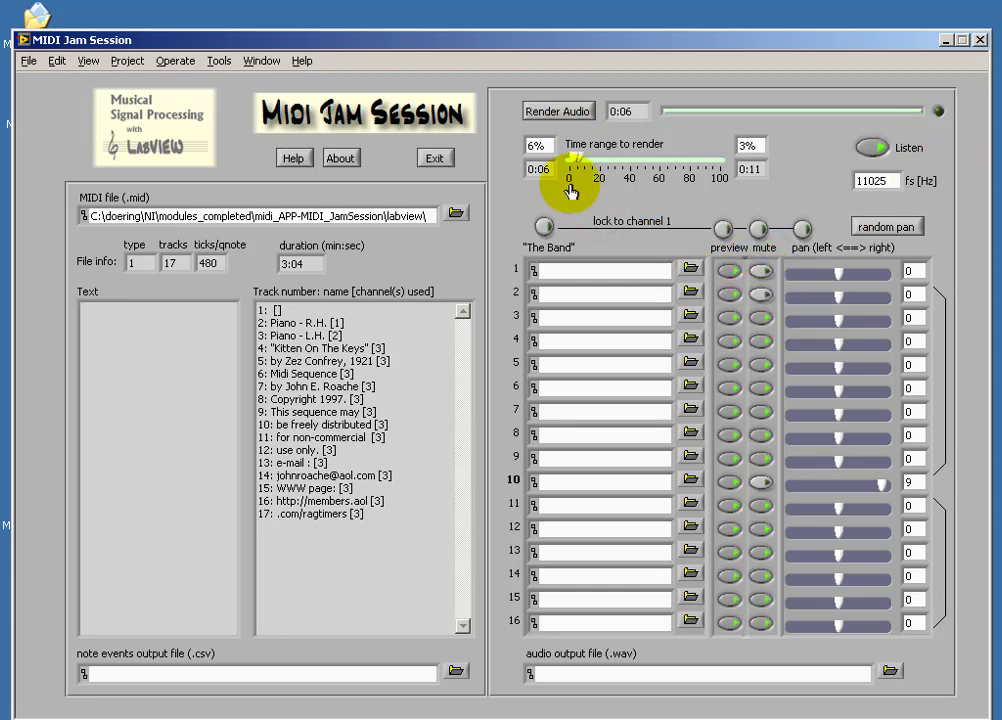
pyautogui.click(558, 112)
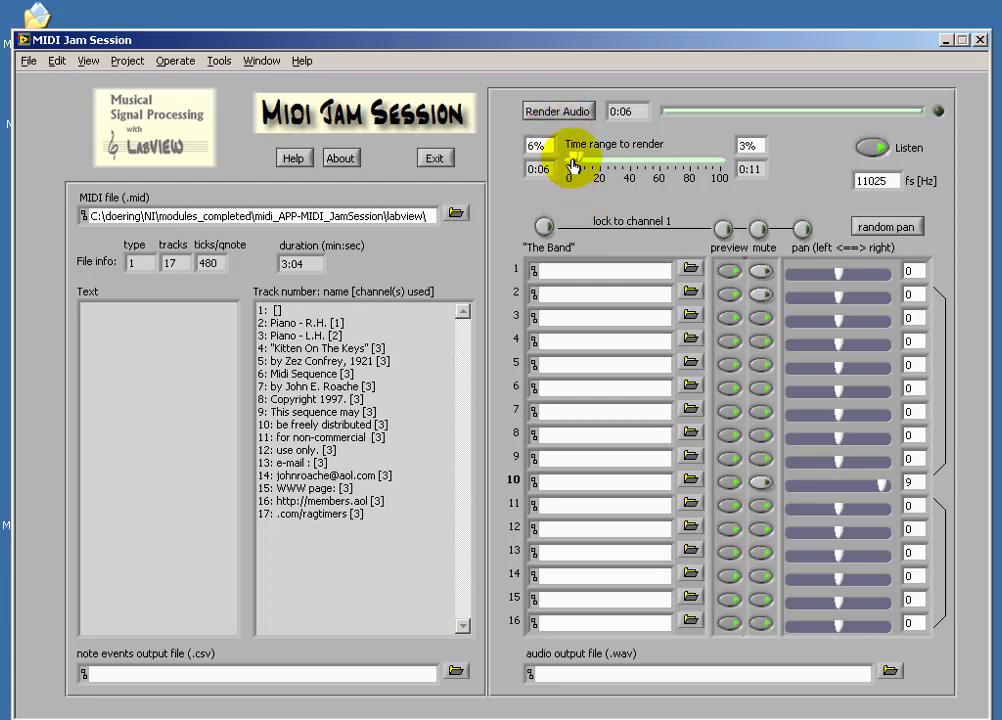
# Render 0:11–0:15, then set the range to 58%–62% (1:47–1:54) and render it.
pyautogui.moveTo(574, 164); pyautogui.dragTo(581, 167)
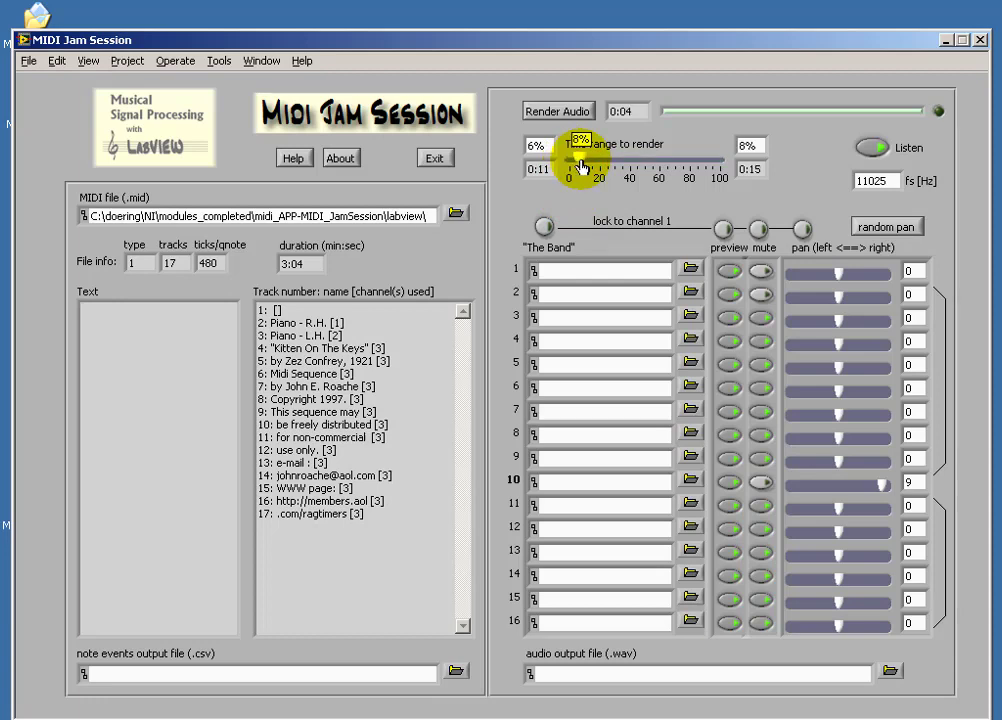
pyautogui.click(563, 112)
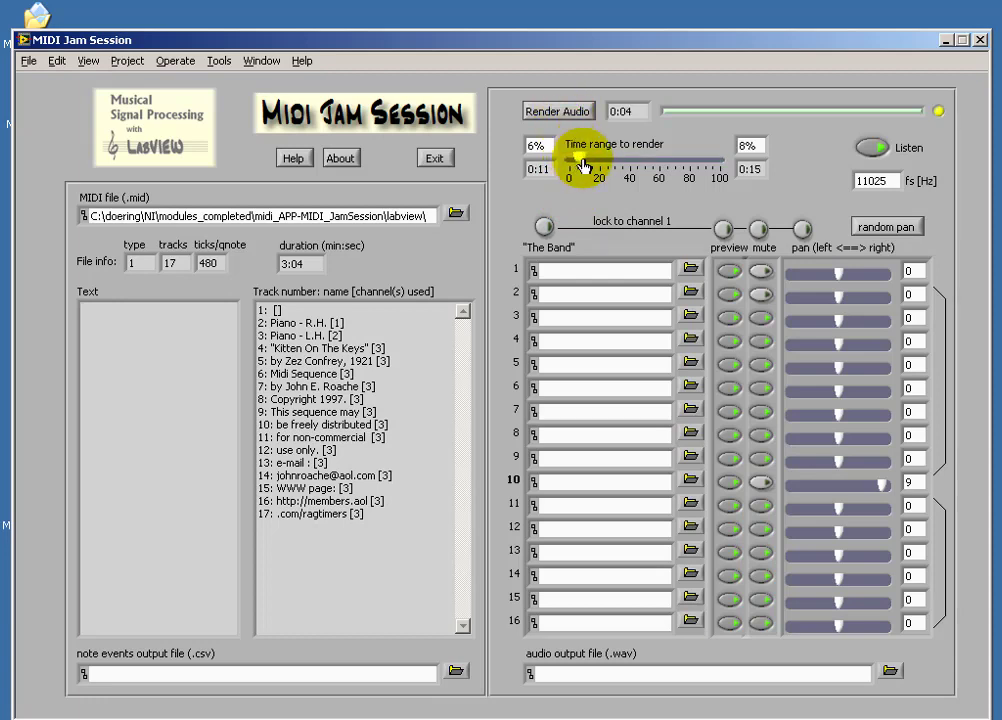
pyautogui.moveTo(582, 166); pyautogui.dragTo(663, 168)
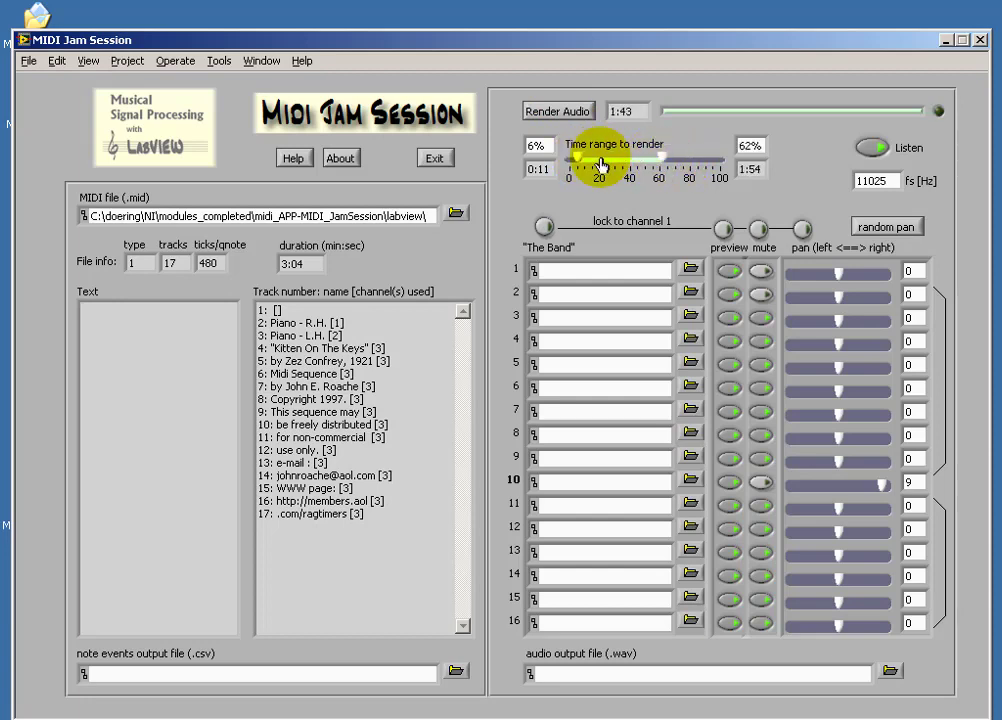
pyautogui.moveTo(577, 160); pyautogui.dragTo(657, 165)
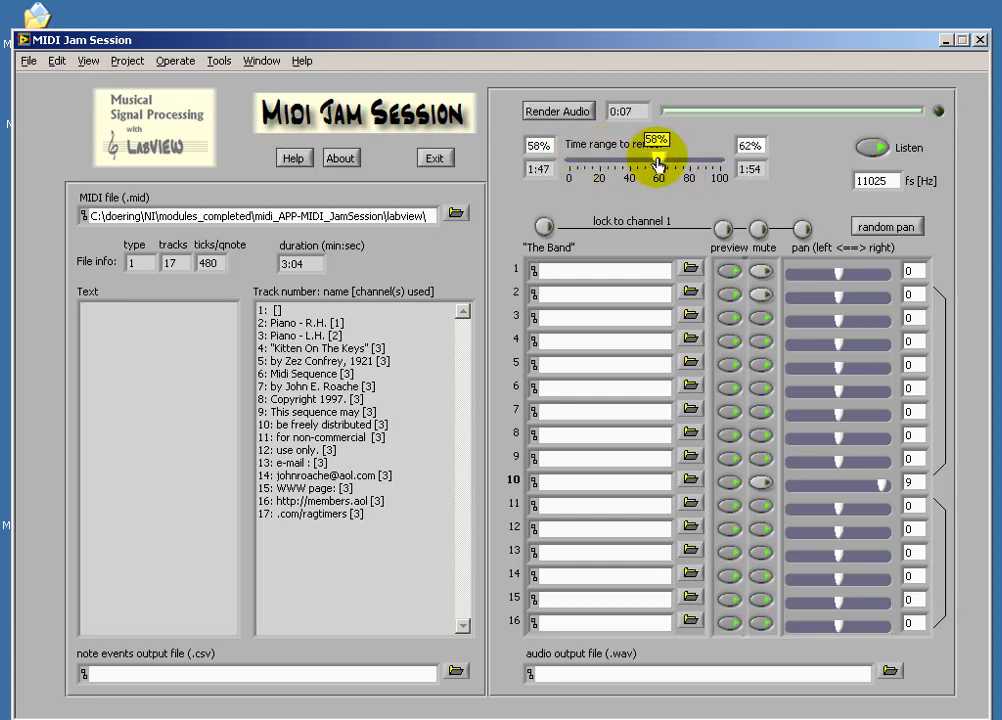
pyautogui.click(563, 110)
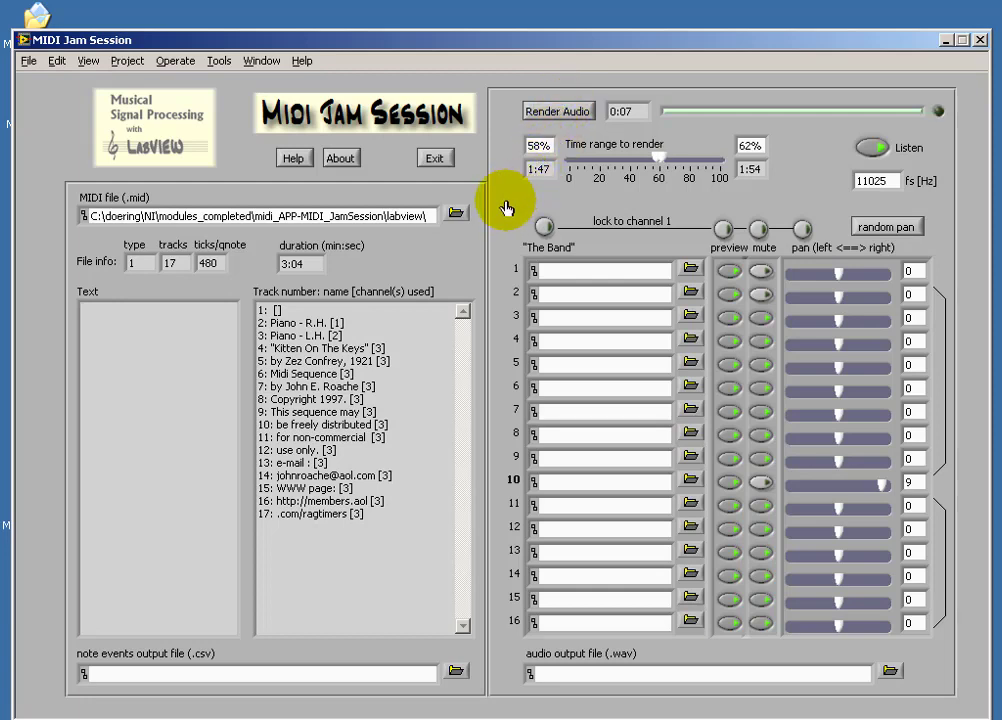
pyautogui.click(456, 216)
pyautogui.click(395, 244)
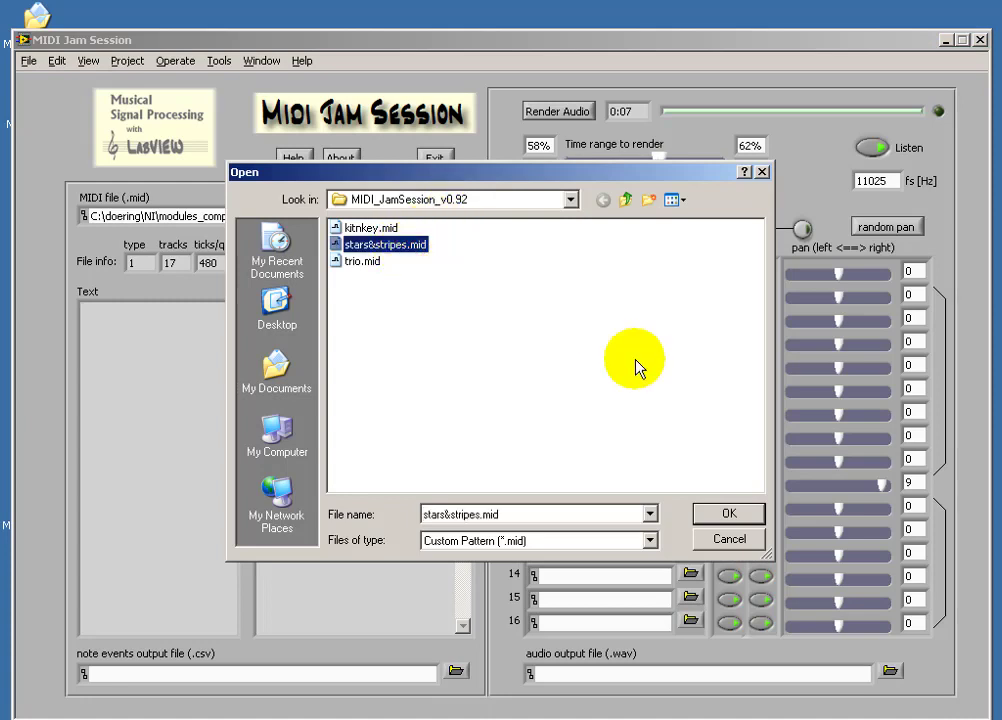
pyautogui.click(729, 513)
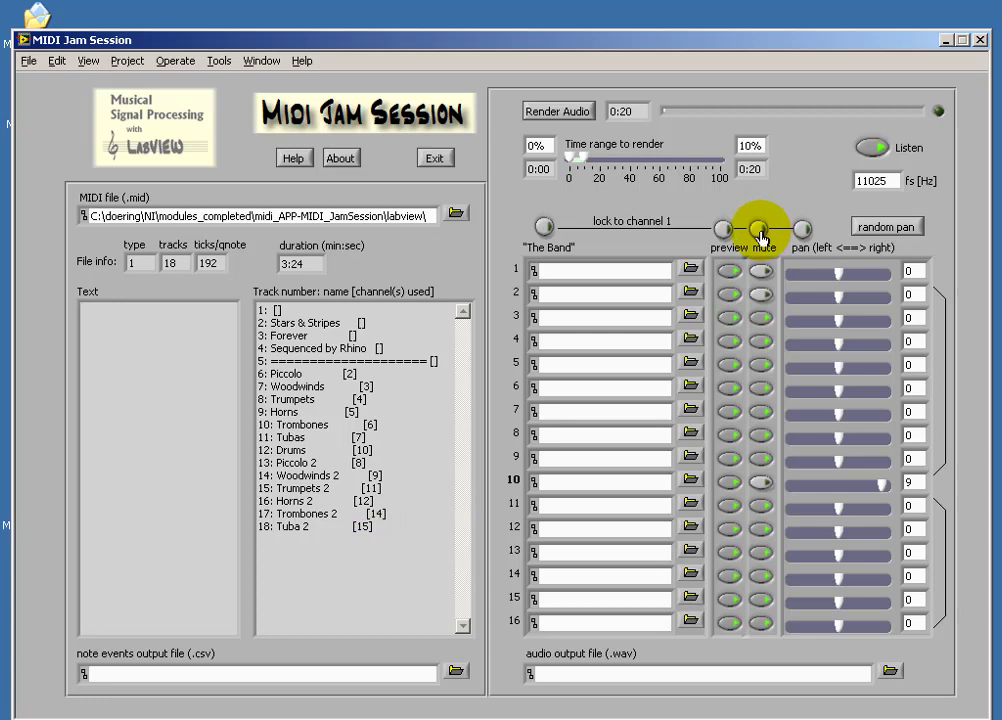
# Reset the channel mutes, cut the render range end to 4% (0:08), and render.
pyautogui.click(762, 272)
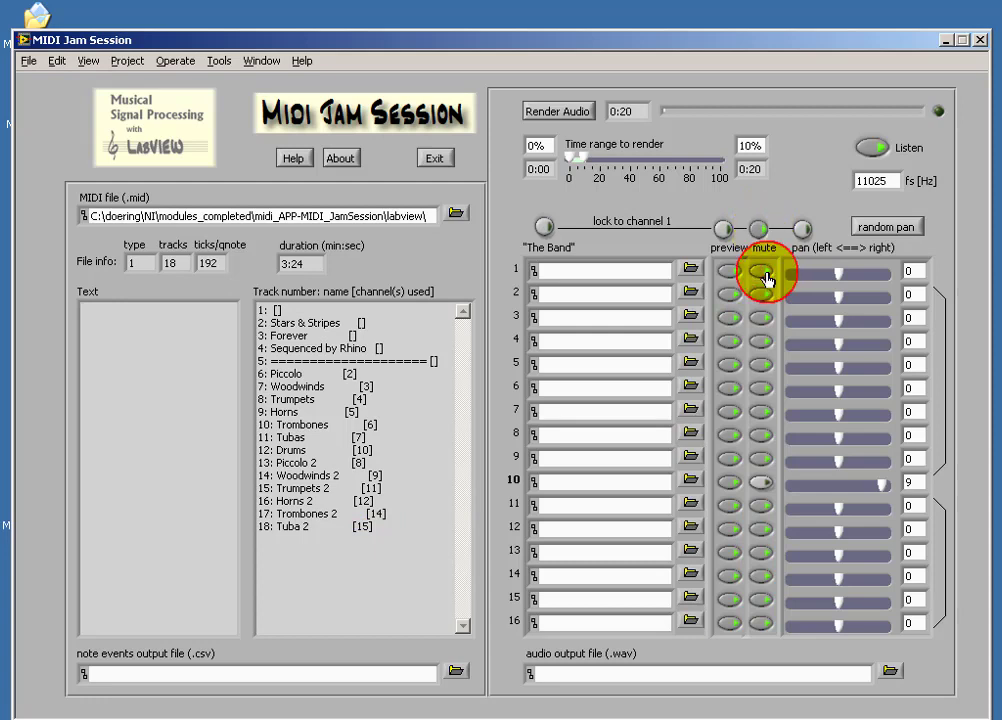
pyautogui.click(759, 230)
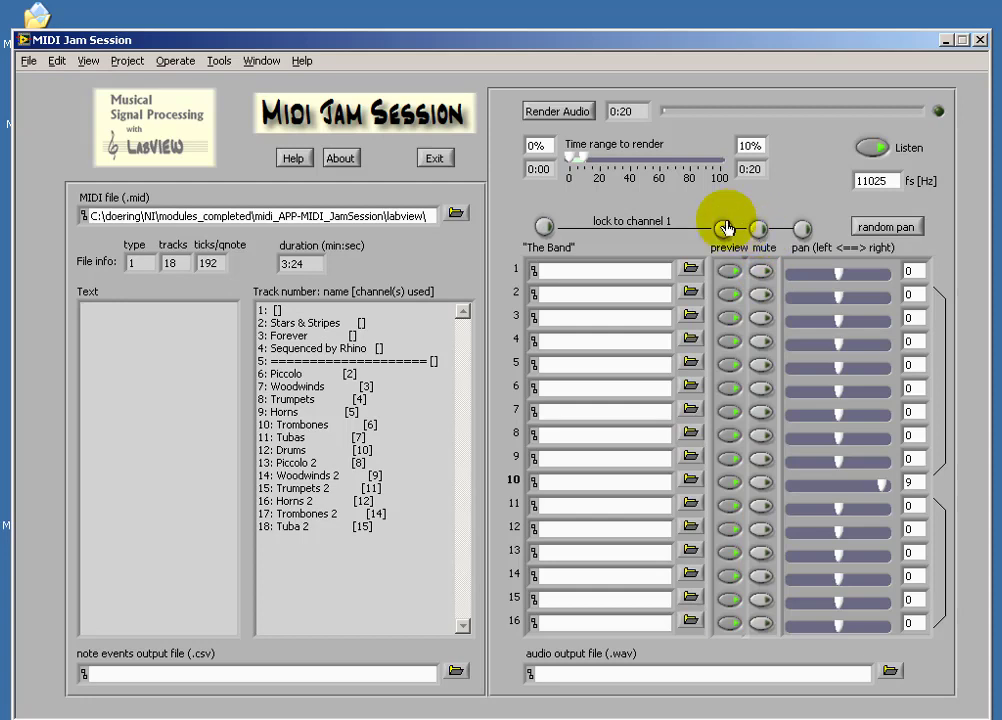
pyautogui.doubleClick(752, 146)
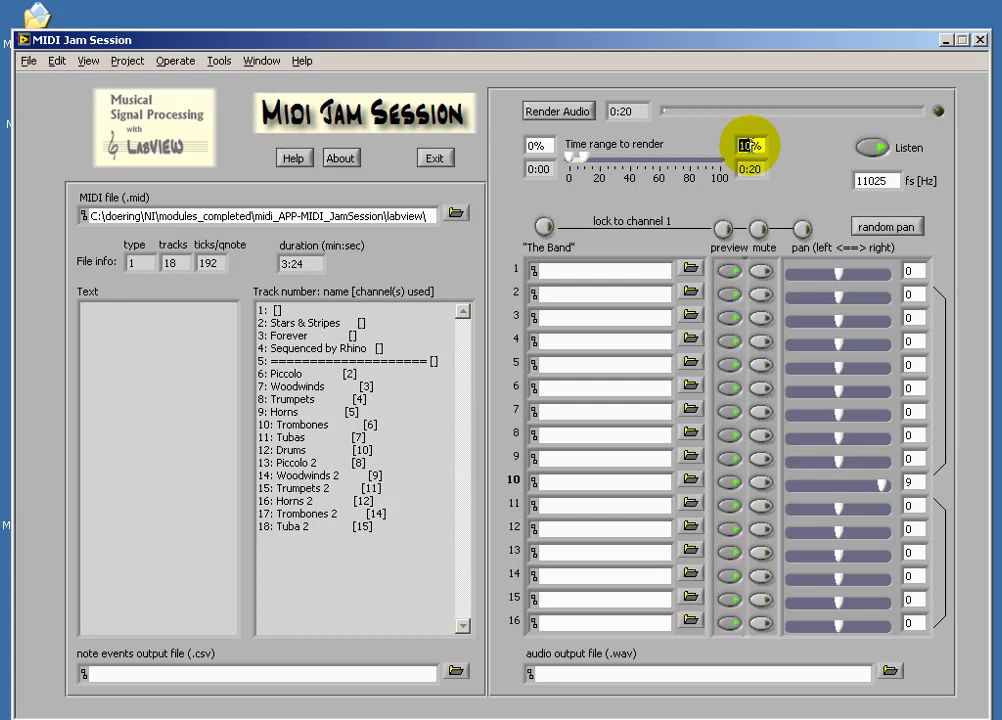
pyautogui.write('4')
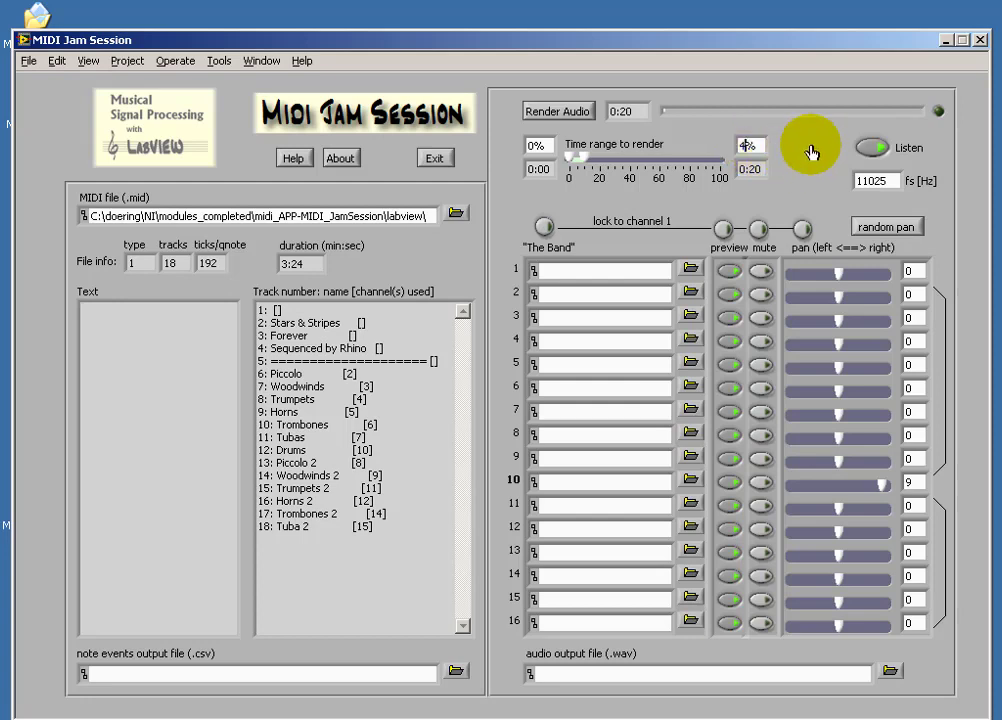
pyautogui.press('Return')
pyautogui.click(561, 113)
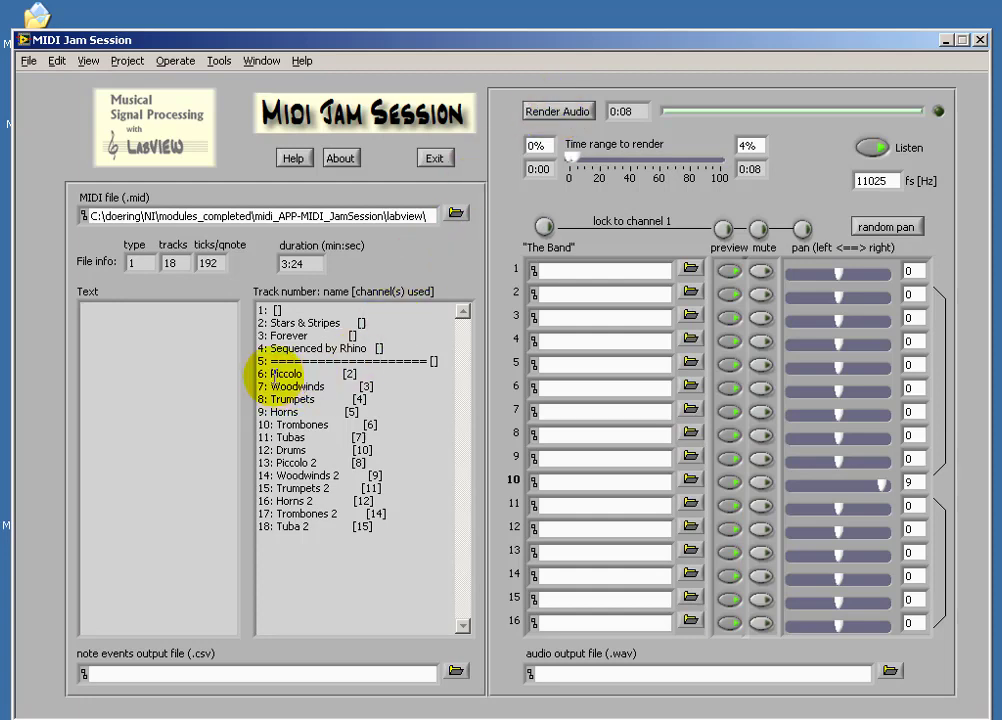
# Mute channels 2 and 8, the Piccolo and Piccolo 2 parts, leaving others unmuted.
pyautogui.click(286, 373)
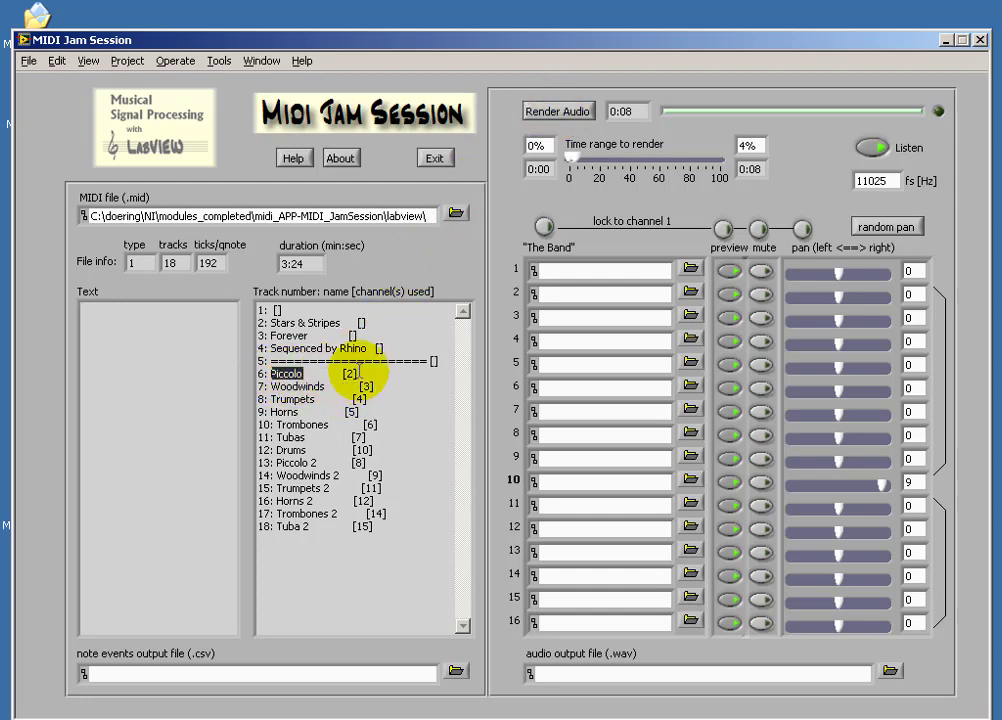
pyautogui.click(322, 462)
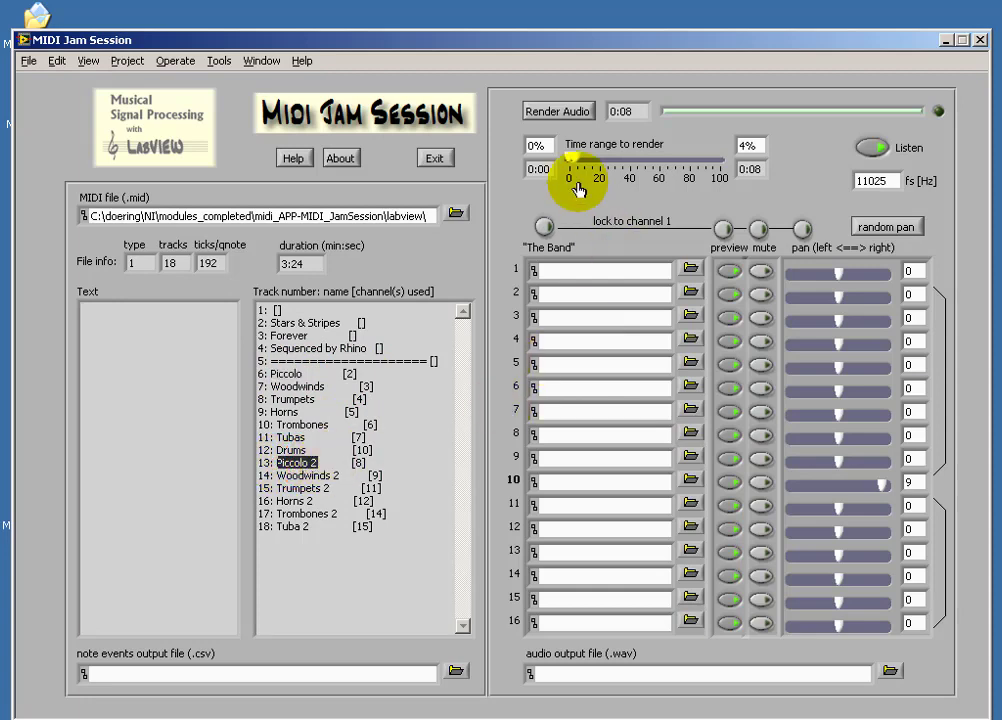
pyautogui.click(759, 231)
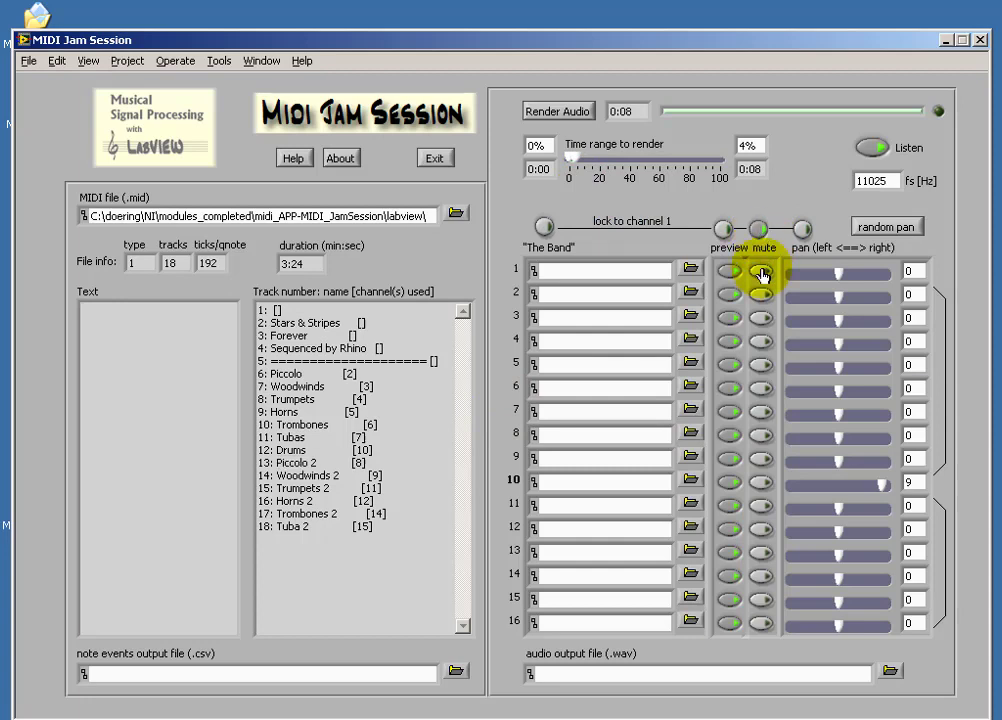
pyautogui.click(761, 271)
pyautogui.click(759, 229)
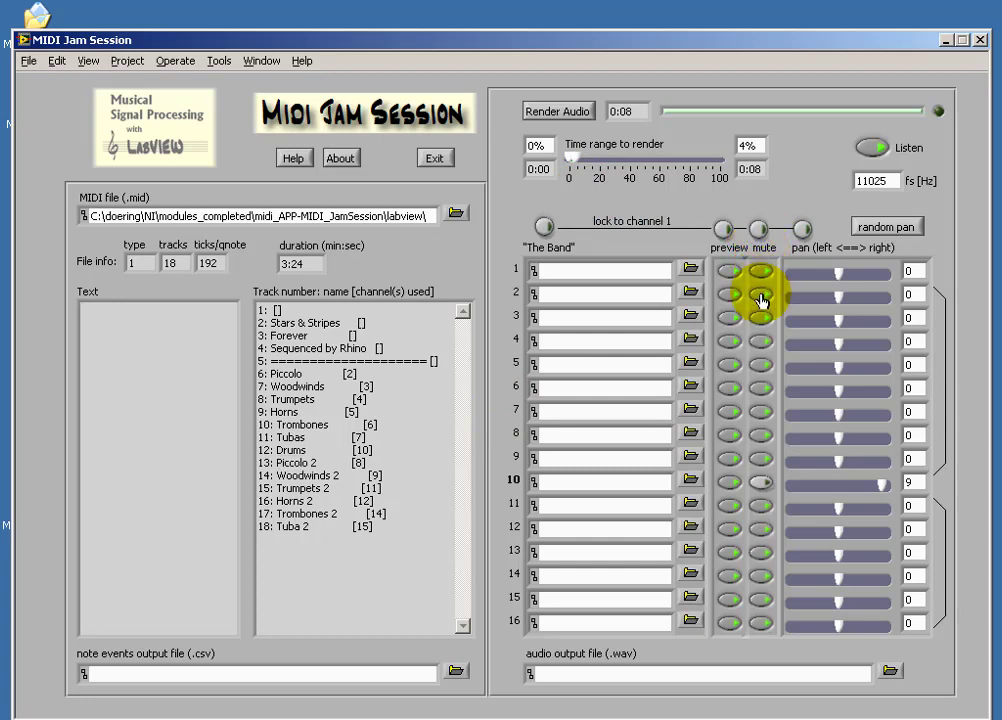
pyautogui.click(761, 294)
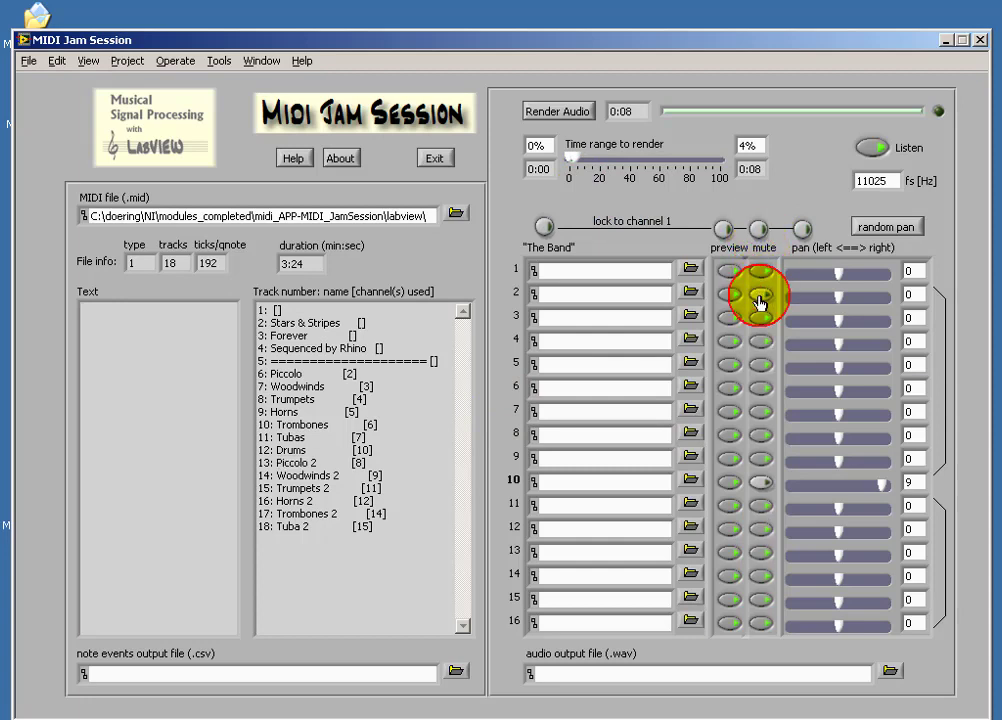
pyautogui.click(761, 437)
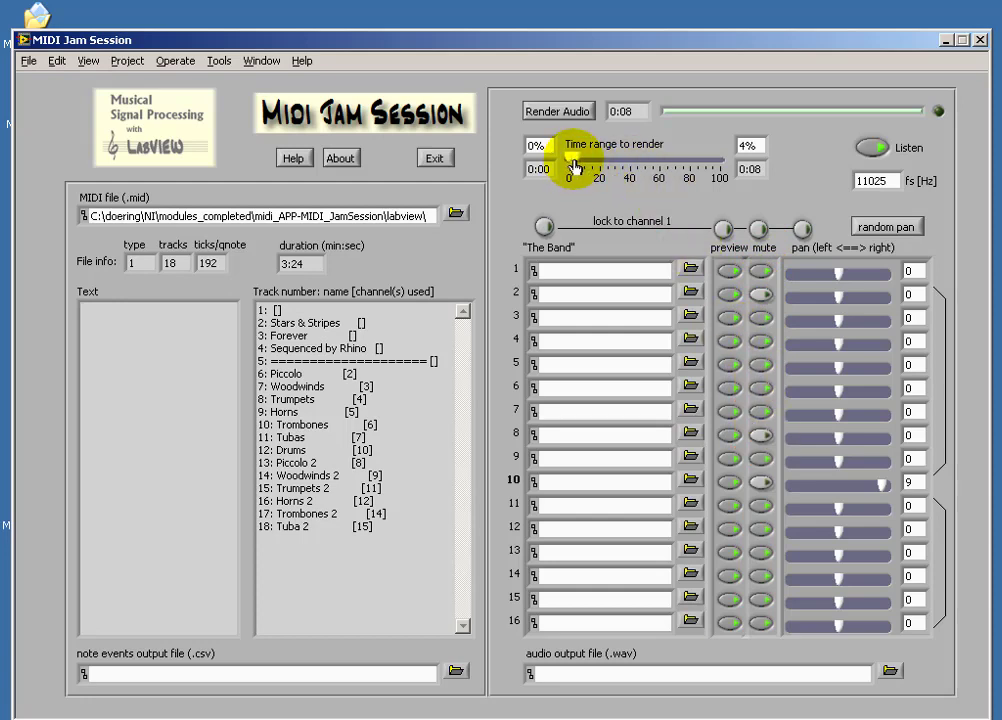
# Render the final six seconds (97%–100%) and re-centre channel 10's pan to 0.
pyautogui.moveTo(572, 161); pyautogui.dragTo(722, 161)
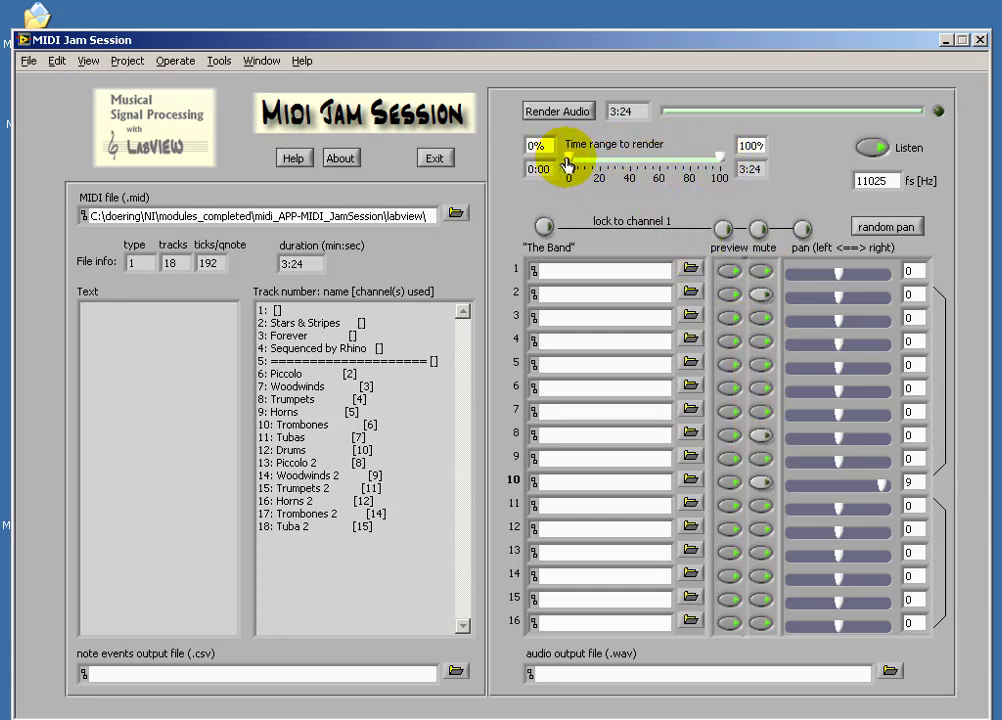
pyautogui.moveTo(566, 160); pyautogui.dragTo(716, 162)
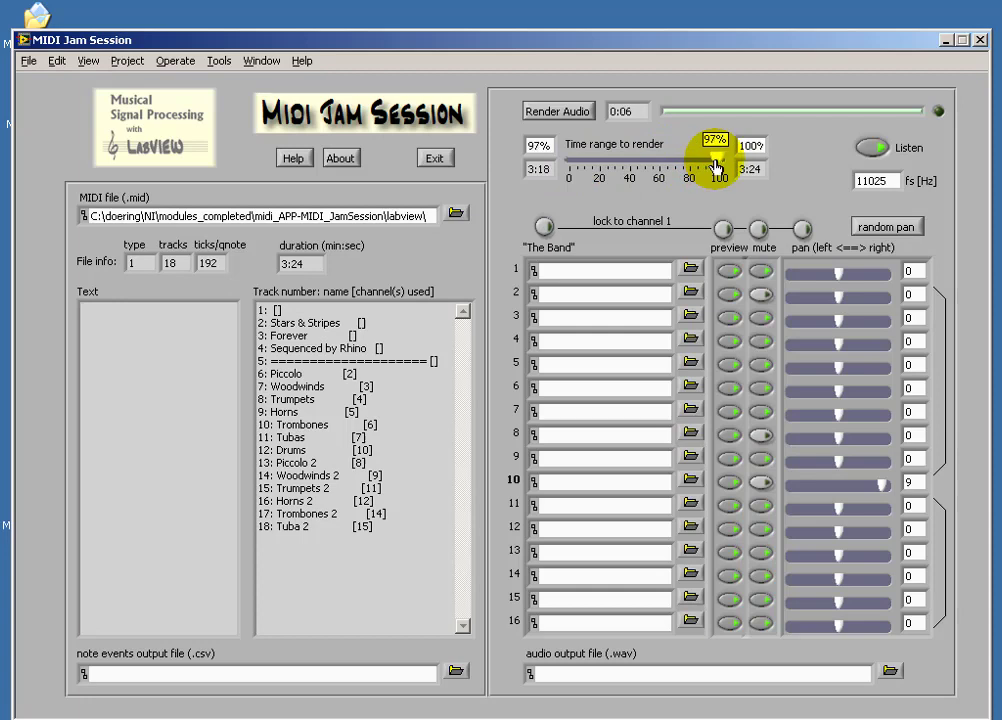
pyautogui.click(562, 112)
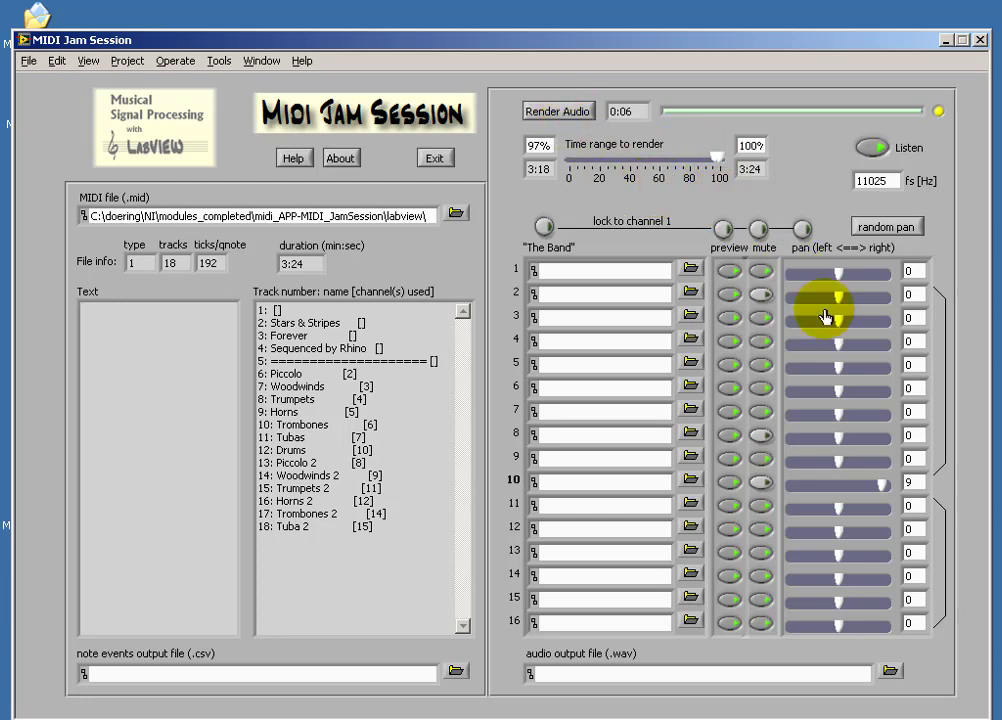
pyautogui.moveTo(881, 488); pyautogui.dragTo(838, 490)
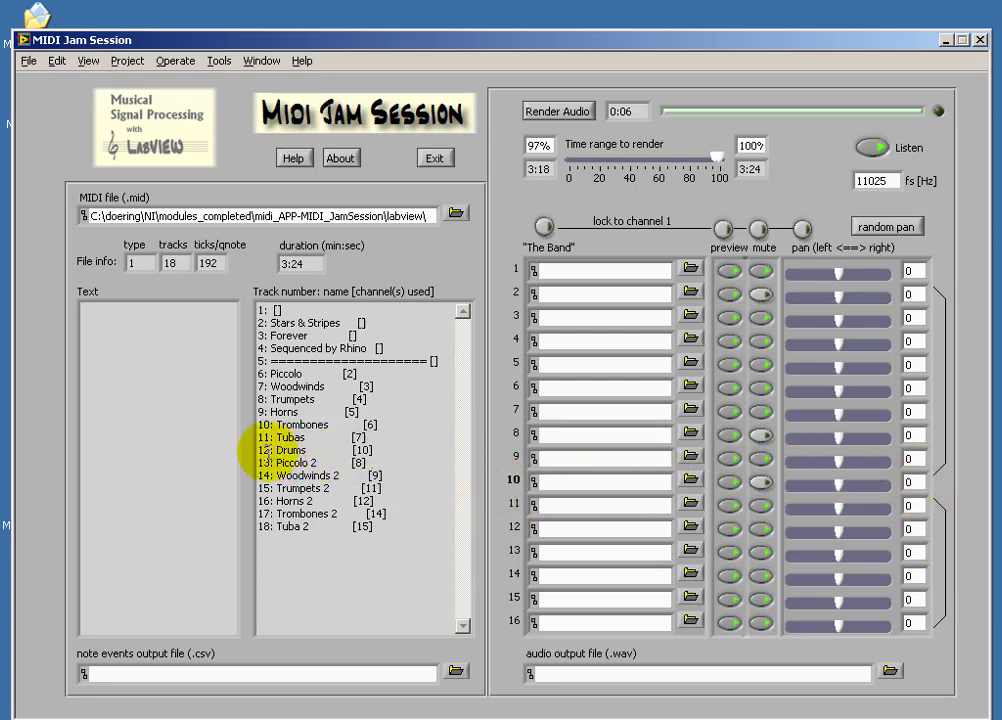
pyautogui.doubleClick(364, 450)
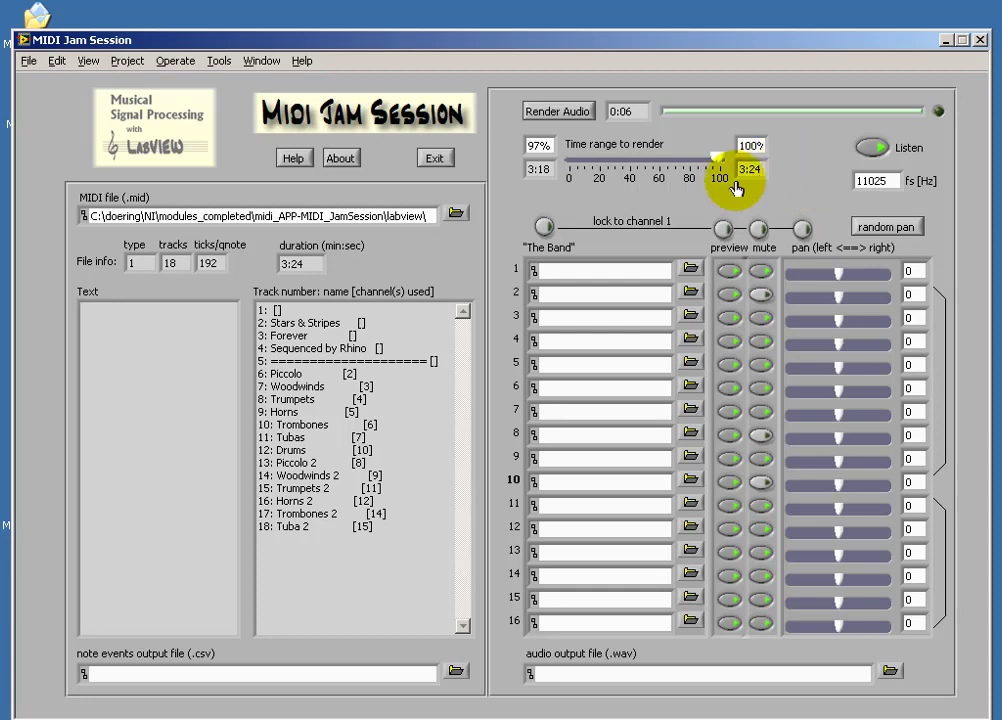
# Set the render range to the whole song (0%–100%) and switch off Listen.
pyautogui.moveTo(714, 158); pyautogui.dragTo(559, 168)
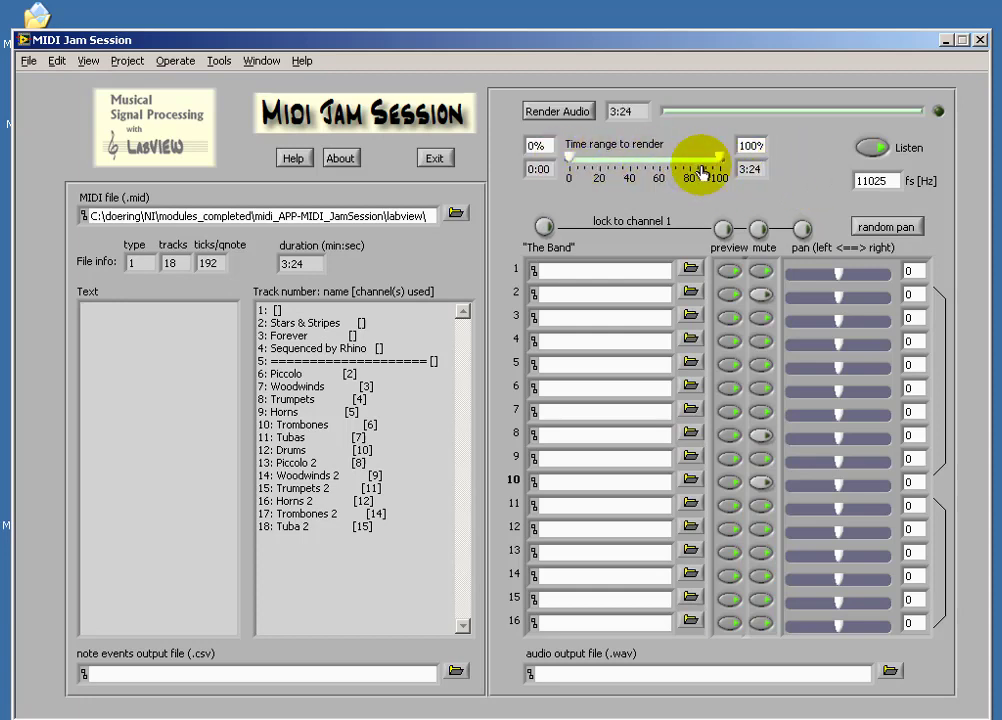
pyautogui.moveTo(716, 161); pyautogui.dragTo(729, 166)
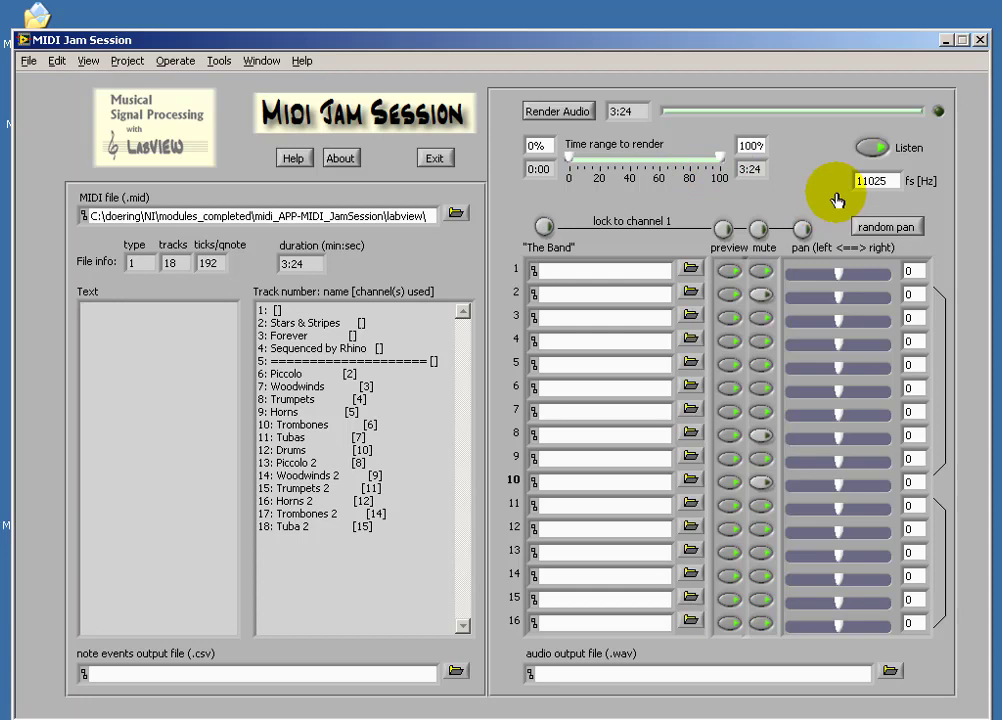
pyautogui.click(876, 149)
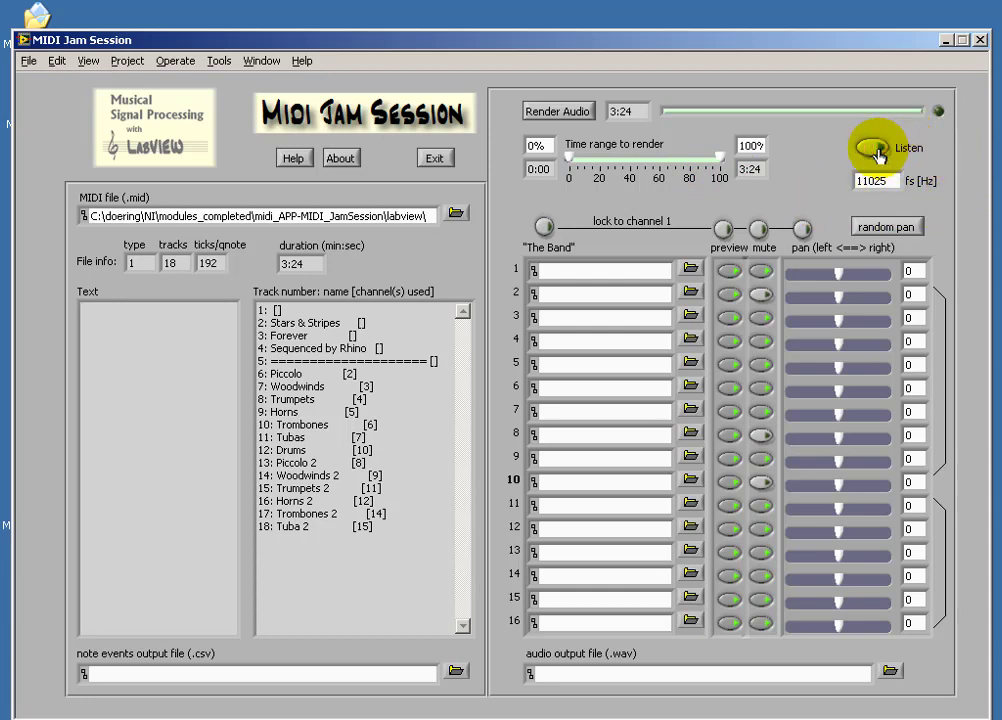
# Render the song to c:\temp\song.wav and toggle the master mute so all channels match.
pyautogui.click(577, 675)
pyautogui.write('c:\\temp\\song.wav')
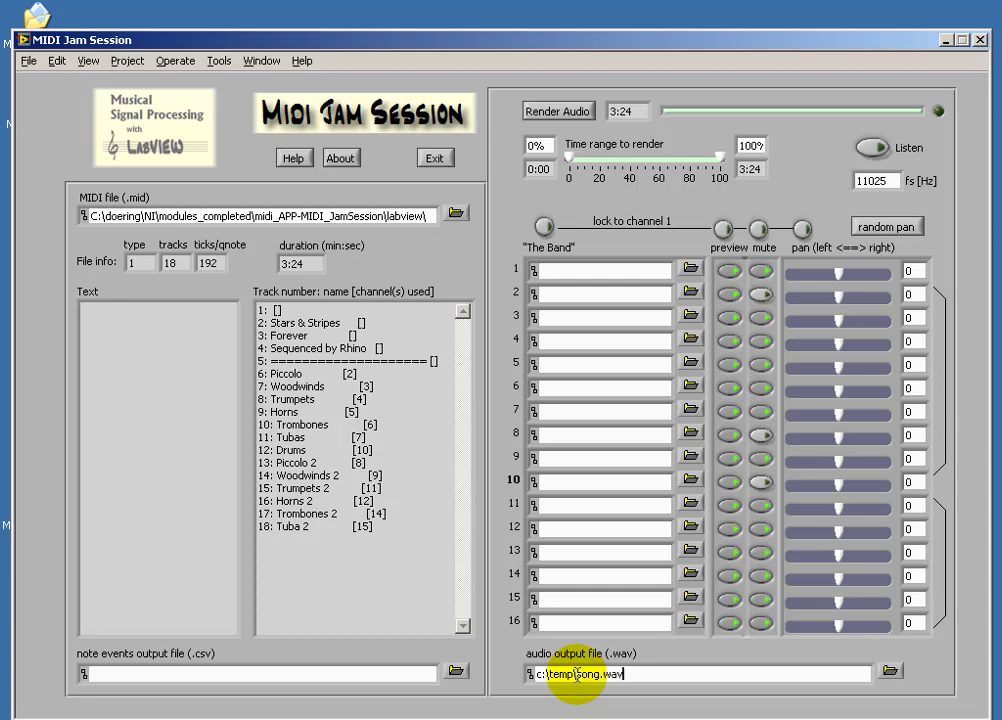
pyautogui.click(557, 113)
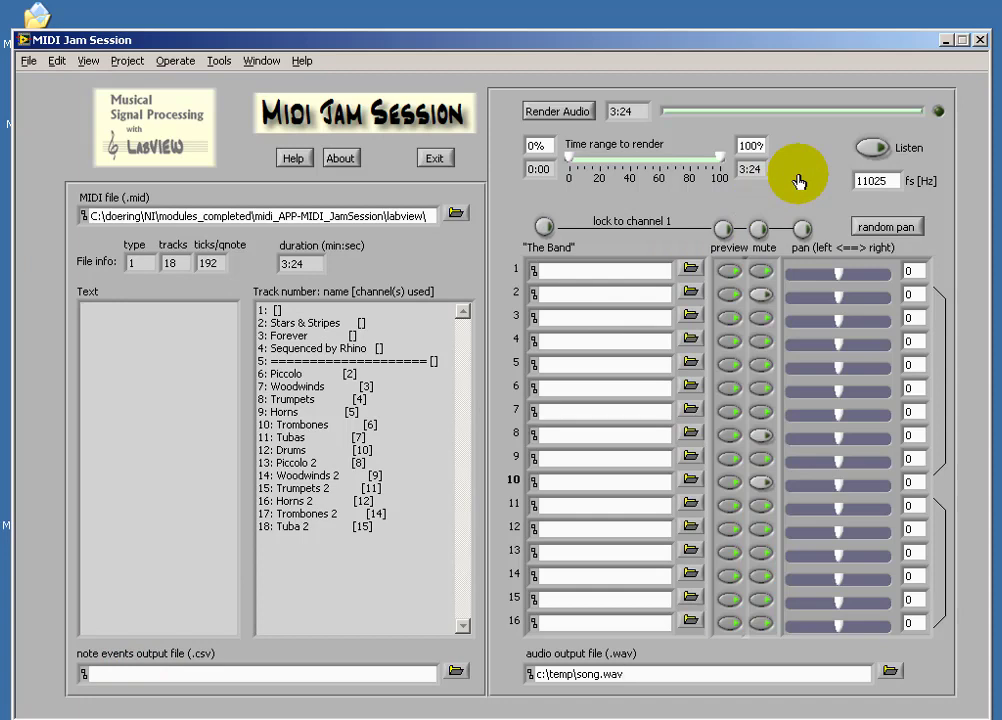
pyautogui.click(757, 228)
pyautogui.click(760, 229)
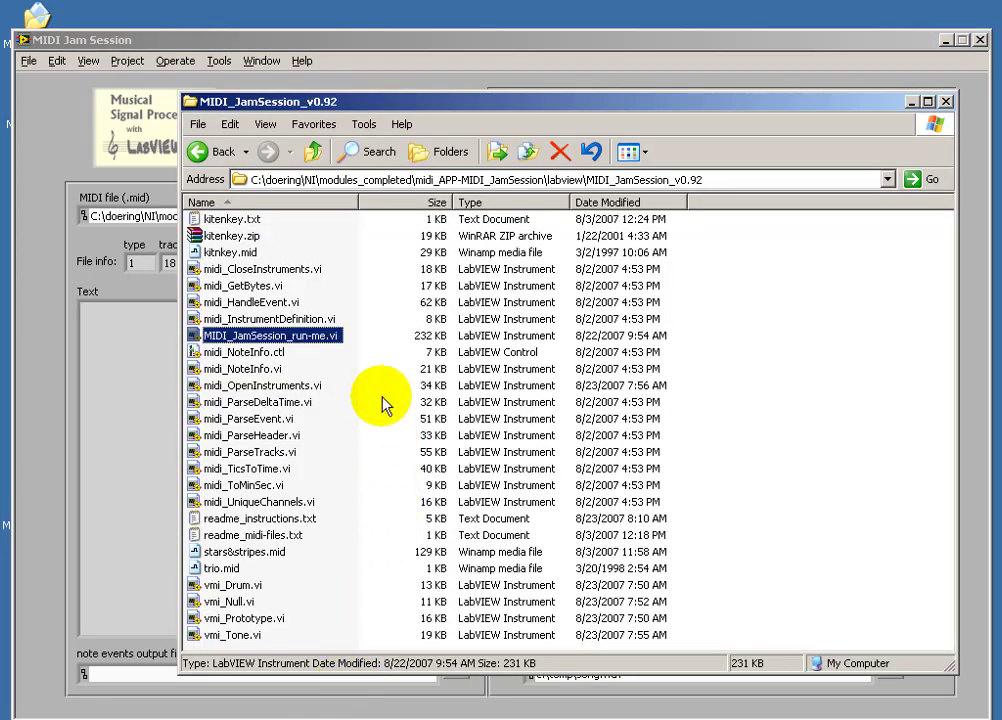
# Open vmi_Prototype.vi from the MIDI_JamSession_v0.92 folder in LabVIEW.
pyautogui.click(383, 405)
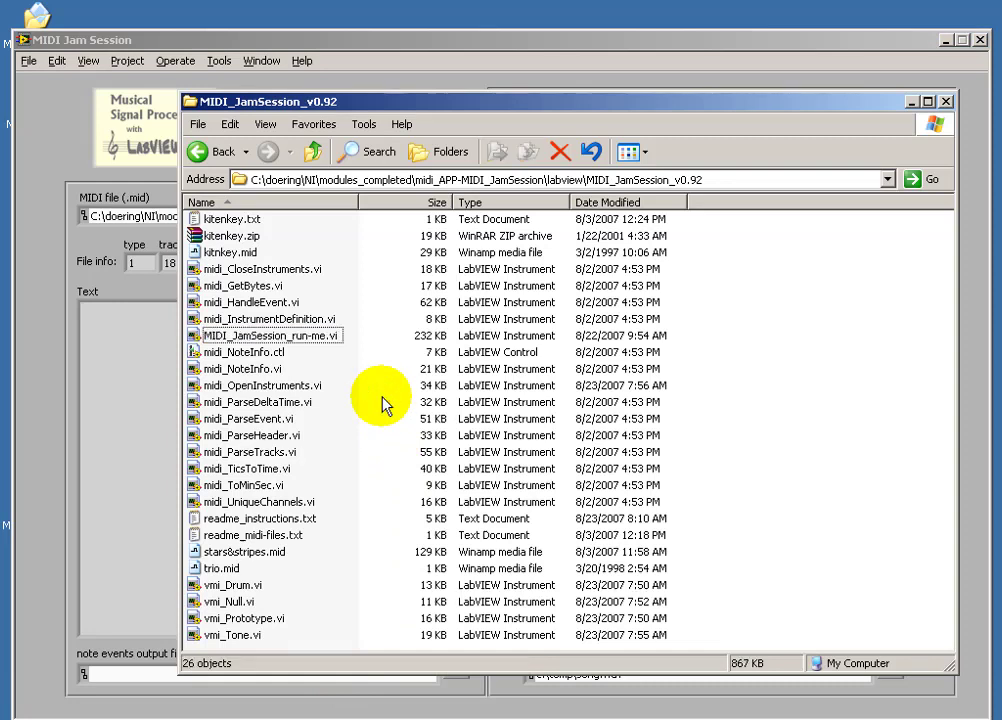
pyautogui.doubleClick(256, 619)
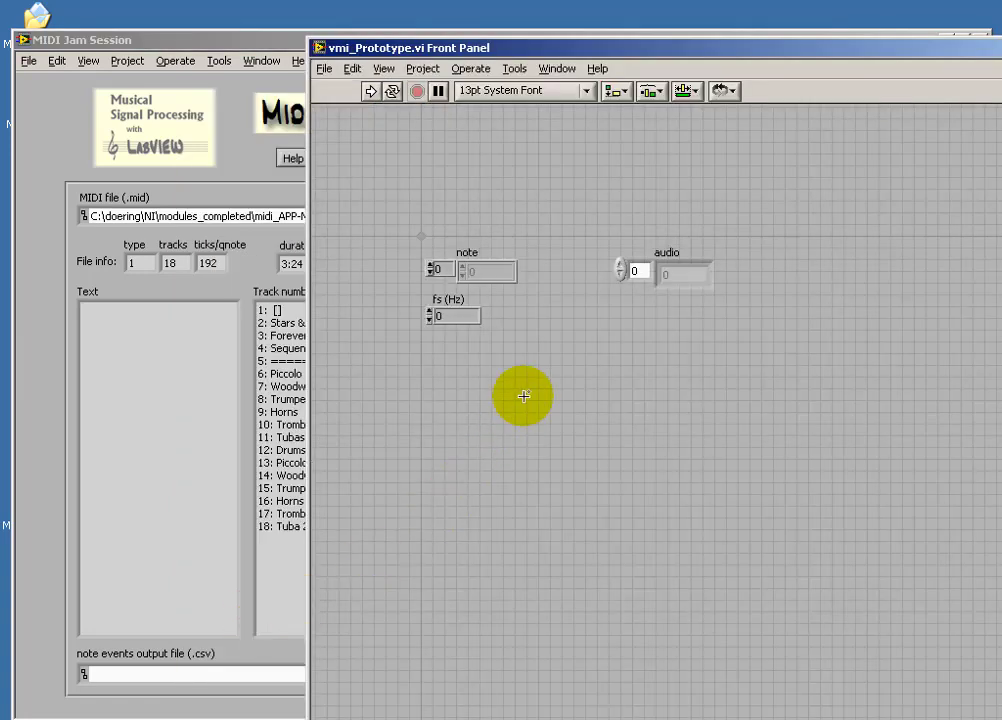
# Inspect the prototype's block diagram and its exponential decay envelope, then close both prototype windows.
pyautogui.hotkey('ctrl', 'e')
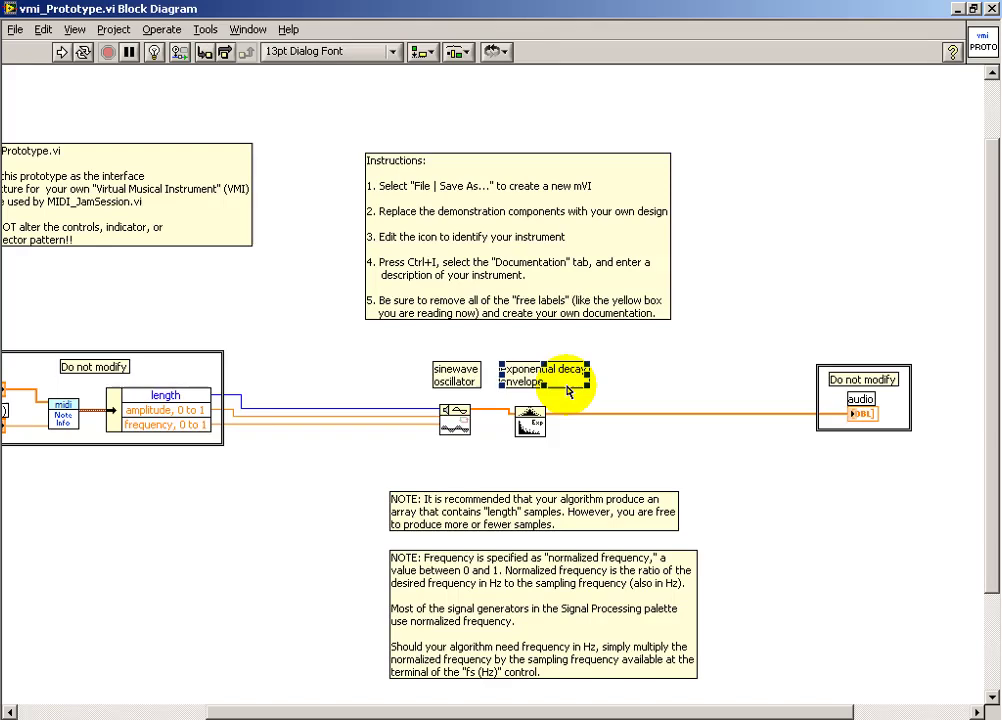
pyautogui.click(530, 505)
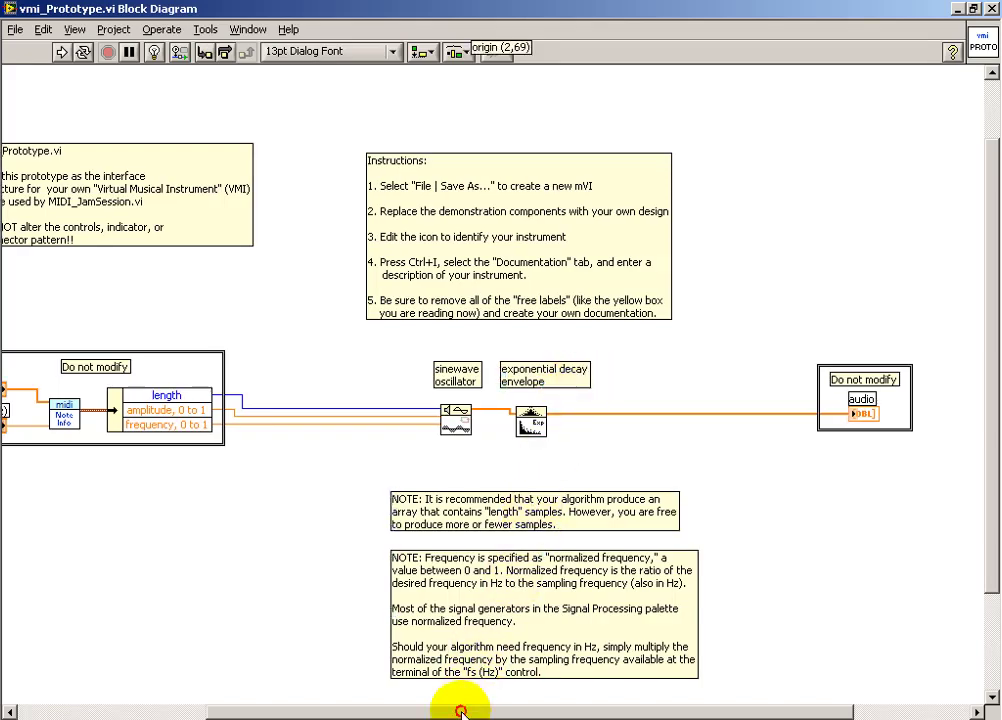
pyautogui.moveTo(459, 711); pyautogui.dragTo(425, 711)
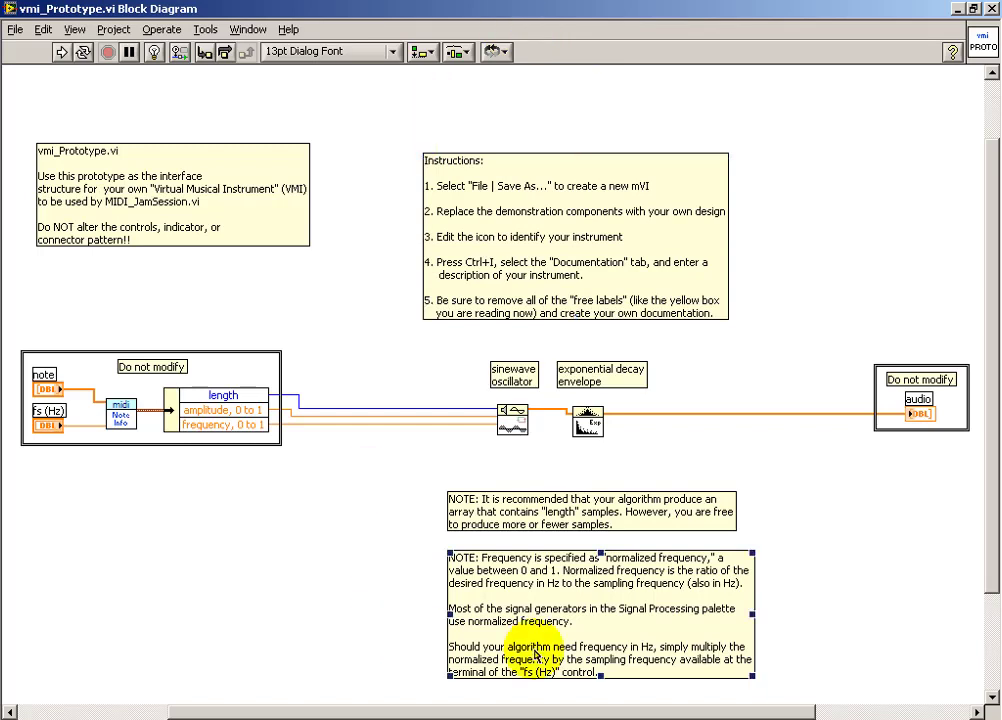
pyautogui.moveTo(774, 709); pyautogui.dragTo(781, 707)
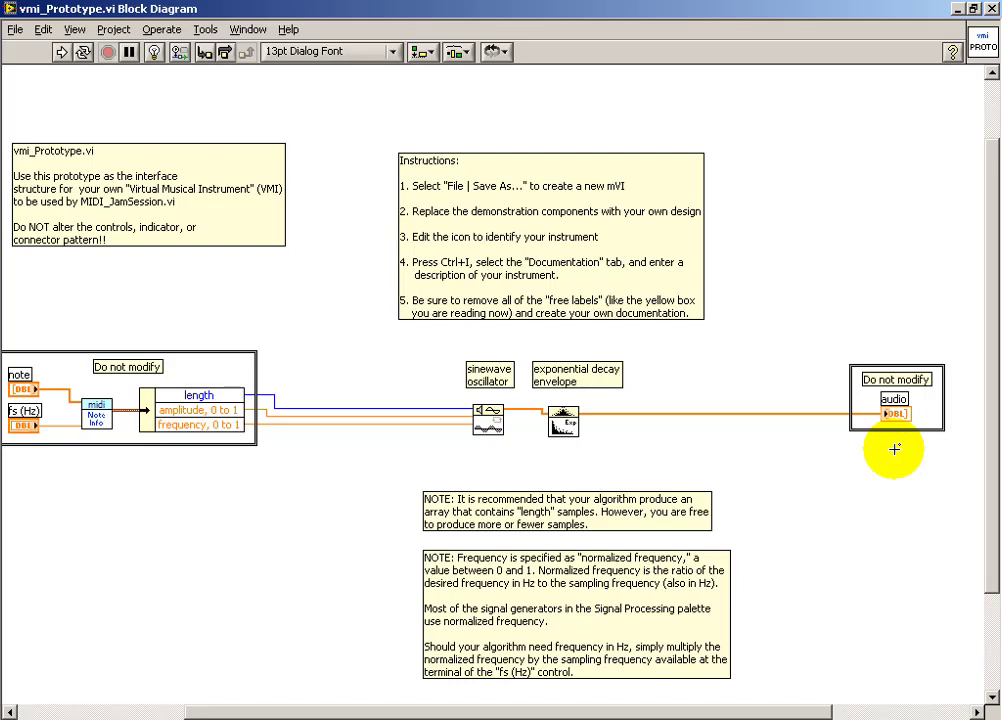
pyautogui.click(994, 9)
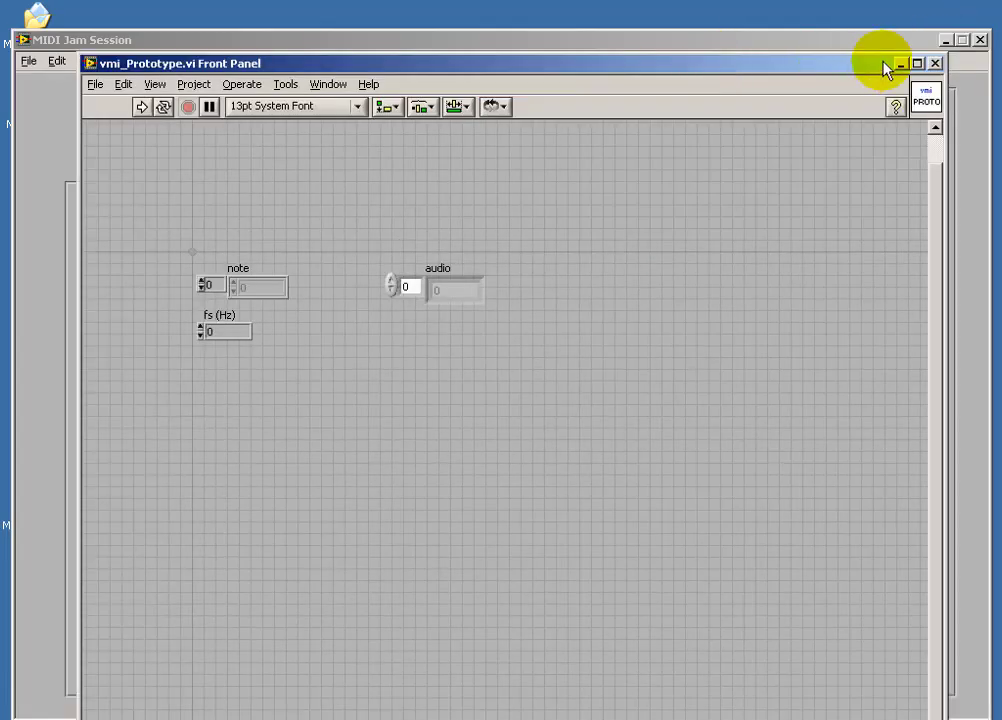
pyautogui.click(935, 63)
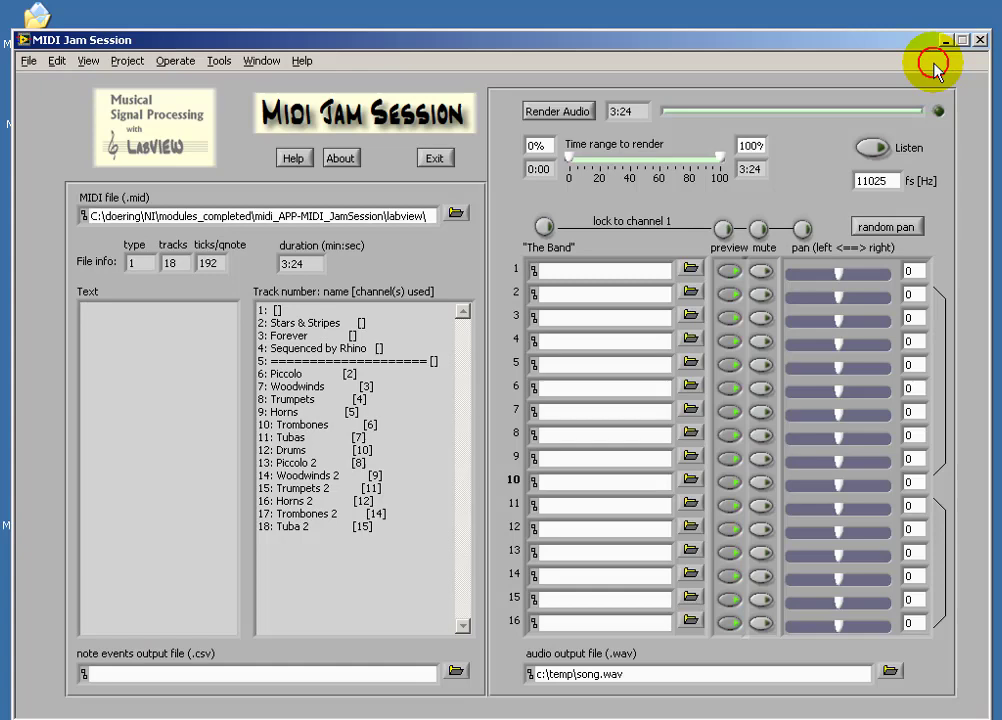
# Load vmi_Prototype.vi as channel 1's instrument.
pyautogui.click(690, 270)
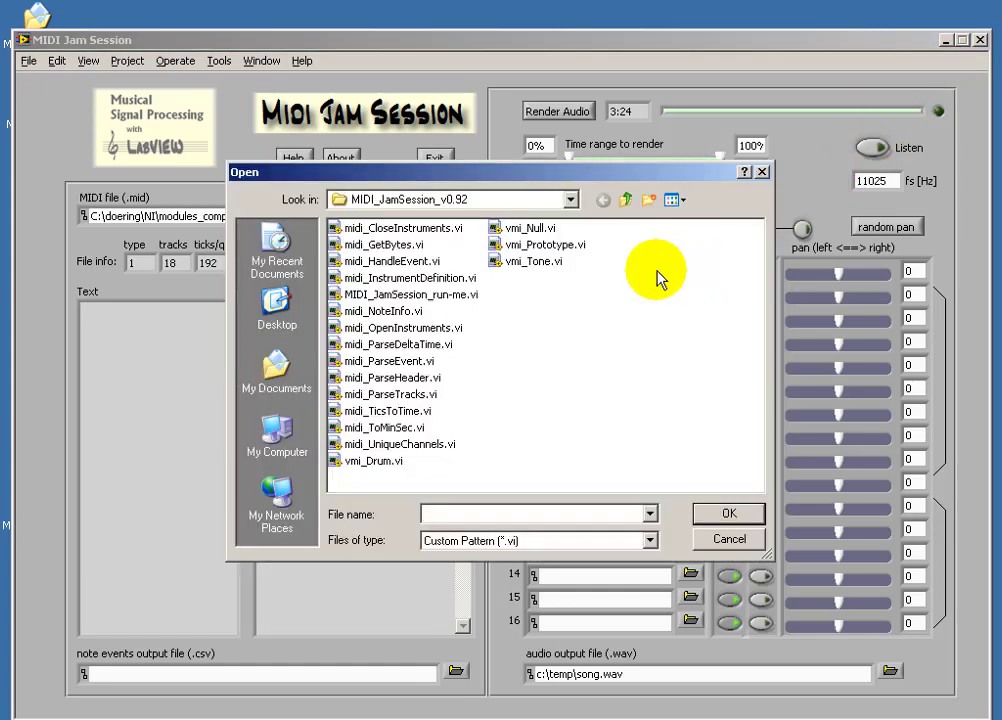
pyautogui.click(547, 246)
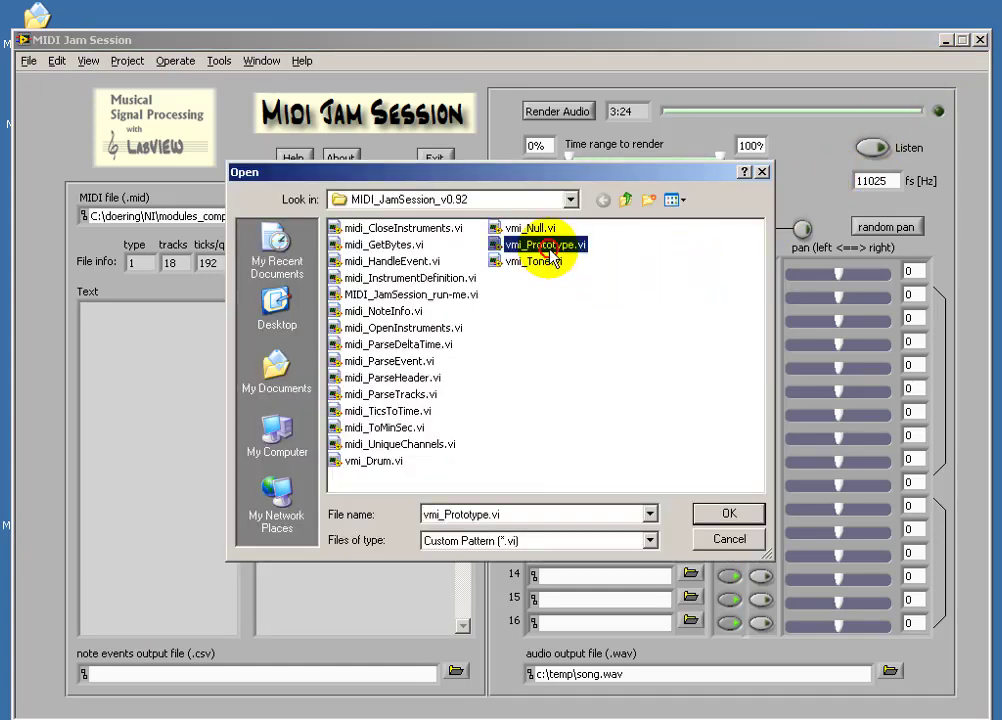
pyautogui.click(729, 513)
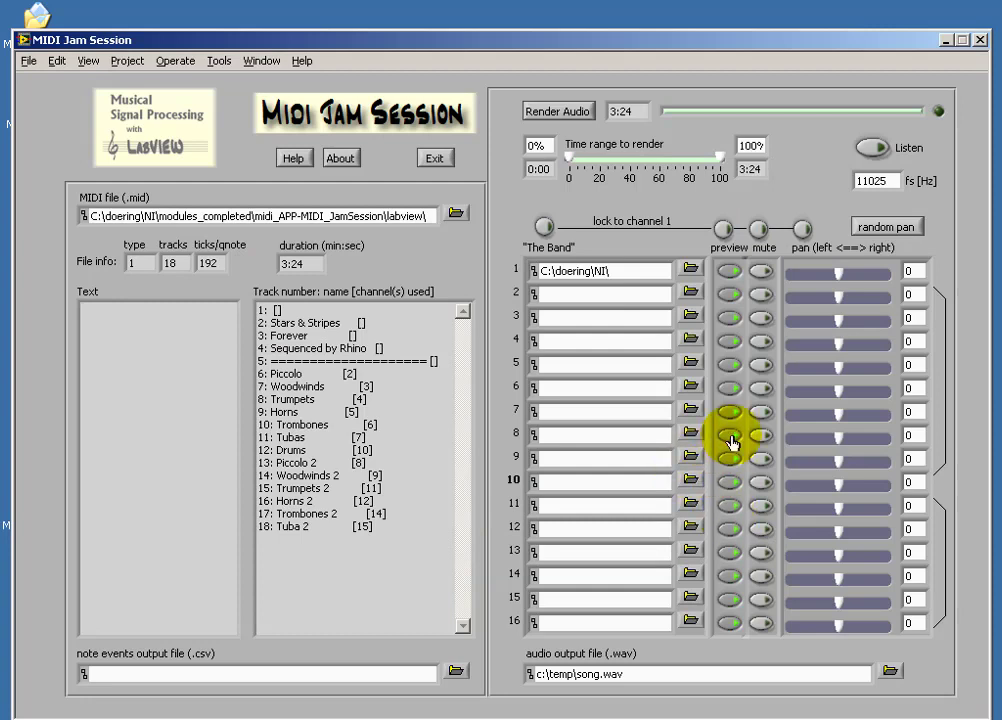
# Leave only drum channel 10 set to preview and end the render range at 60% (2:02).
pyautogui.click(722, 230)
pyautogui.click(730, 271)
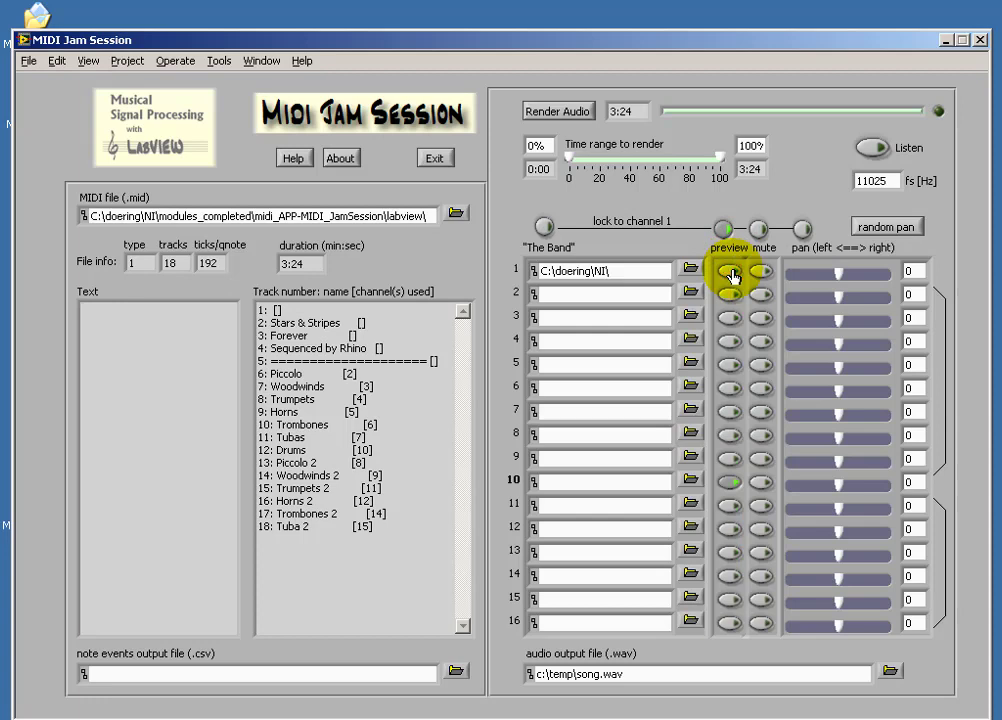
pyautogui.click(738, 484)
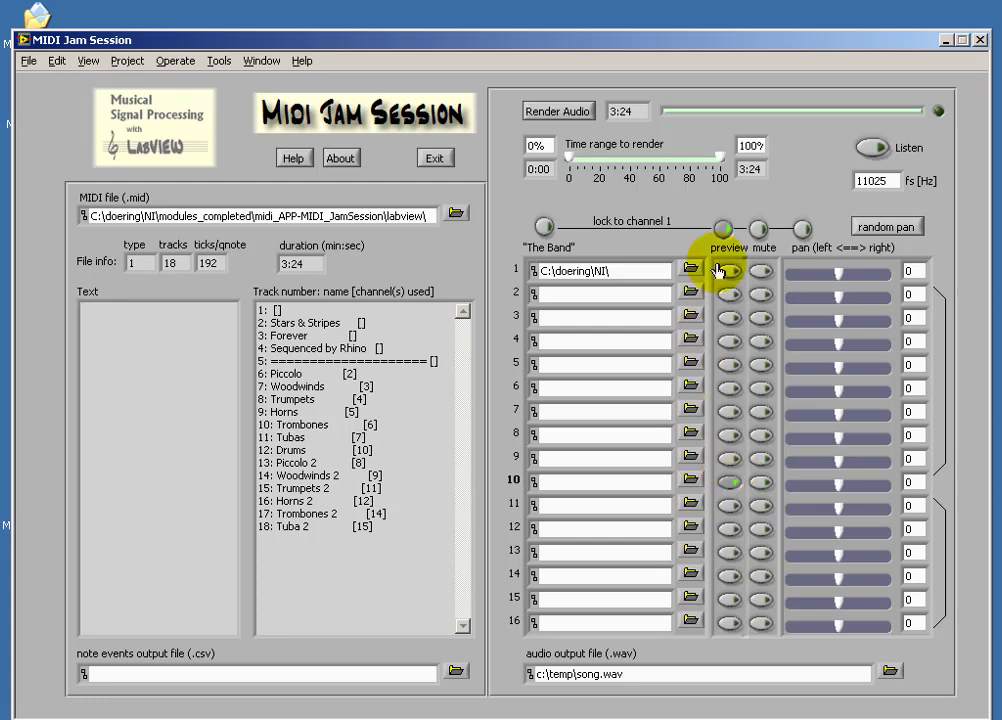
pyautogui.moveTo(721, 164); pyautogui.dragTo(660, 172)
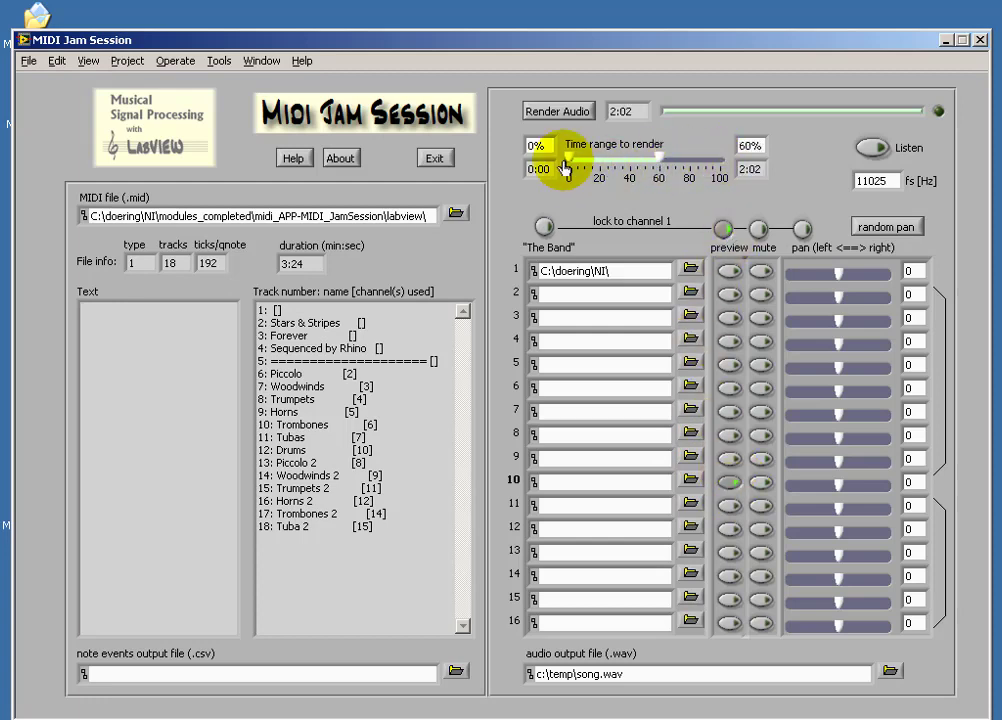
# Start the render range at 55% (1:52) and render the 1:52–2:02 excerpt with Listen on.
pyautogui.moveTo(570, 166); pyautogui.dragTo(653, 165)
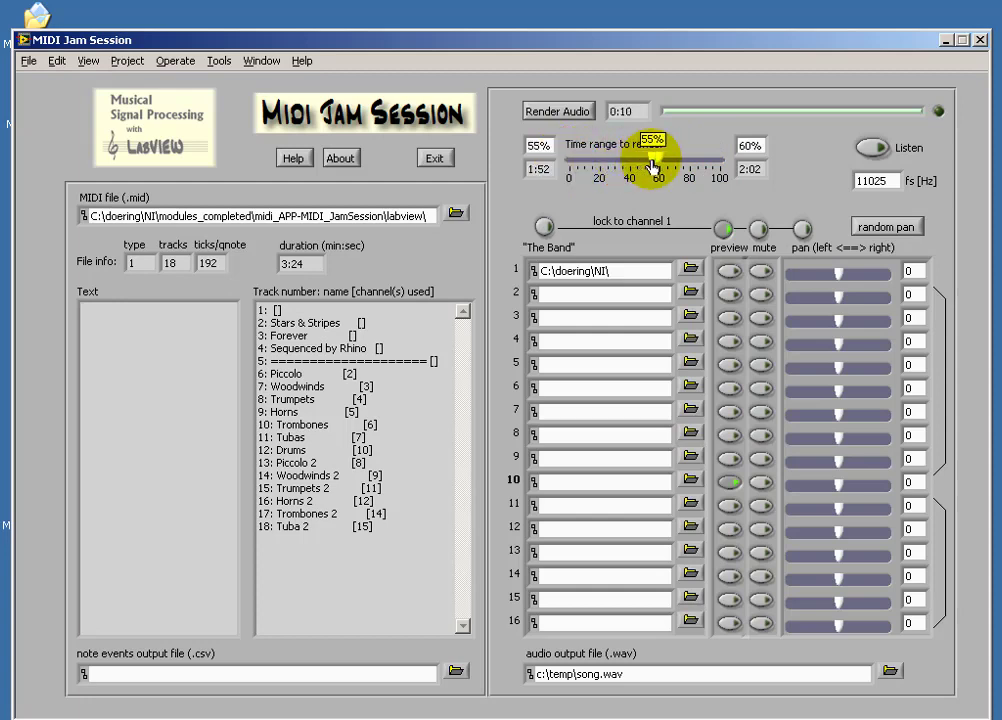
pyautogui.click(560, 114)
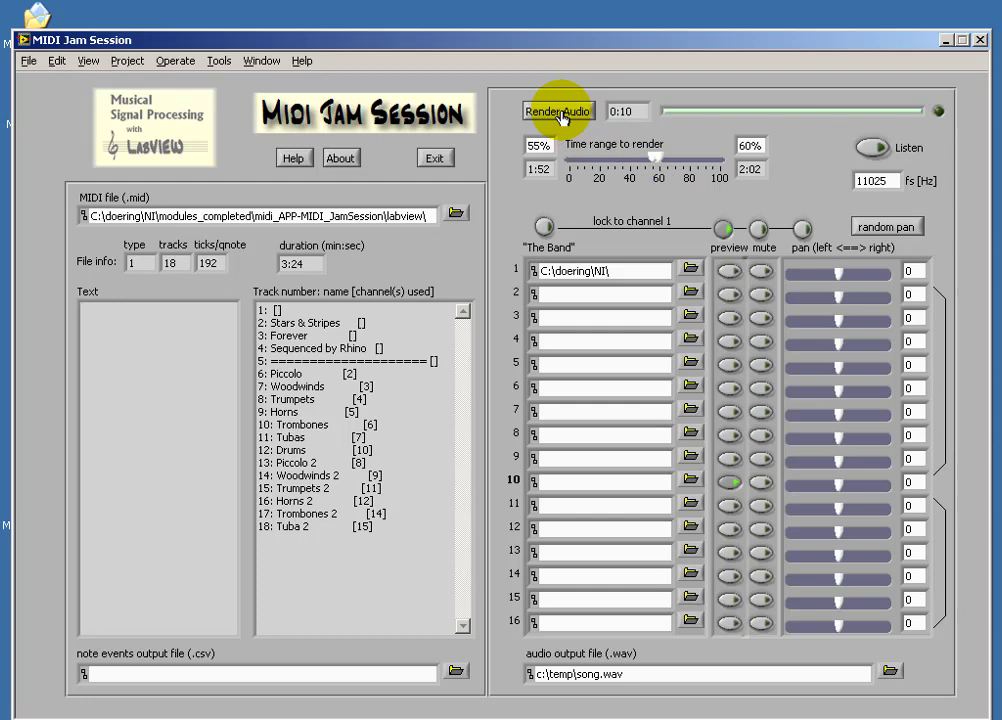
pyautogui.click(871, 148)
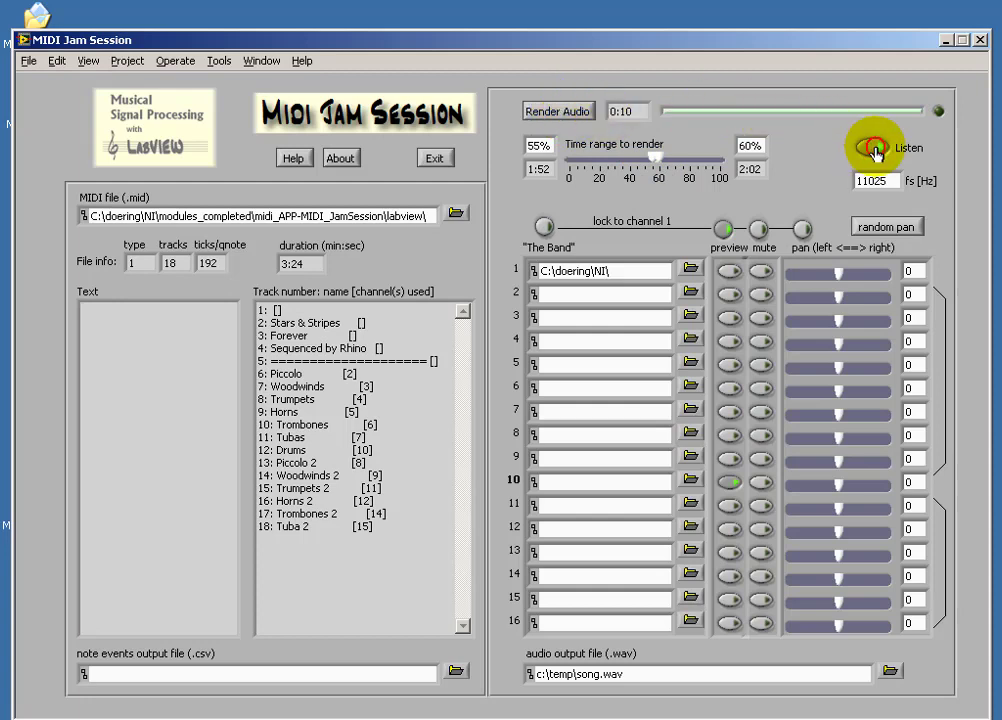
pyautogui.click(562, 113)
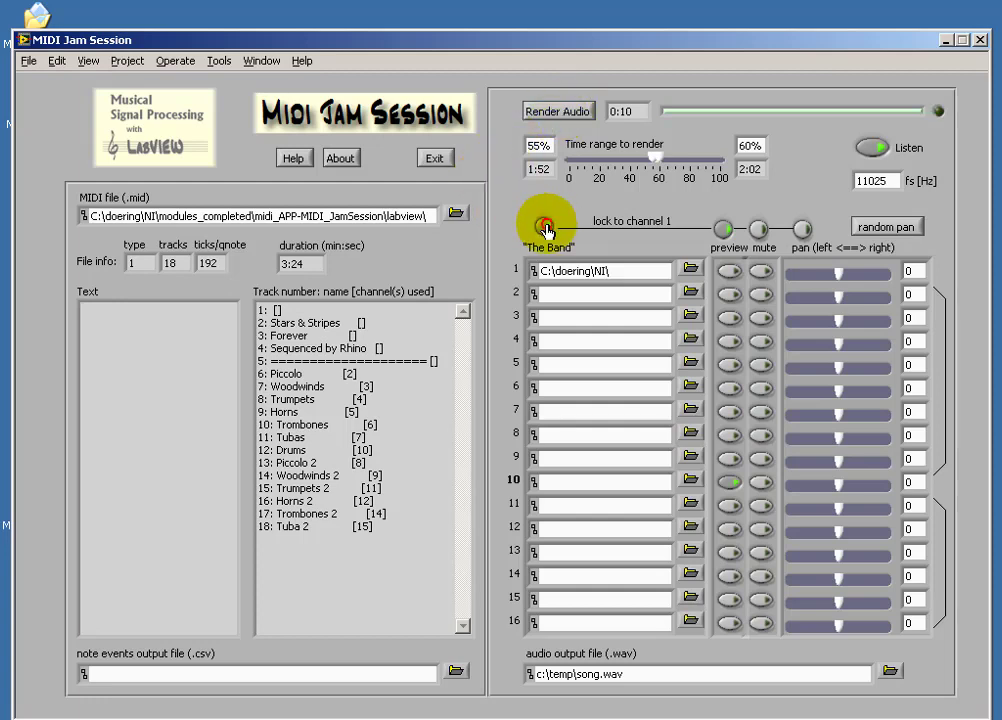
# Give all linked non-drum channels vmi_Prototype.vi, re-render the excerpt, and move the range start to 65%.
pyautogui.click(690, 268)
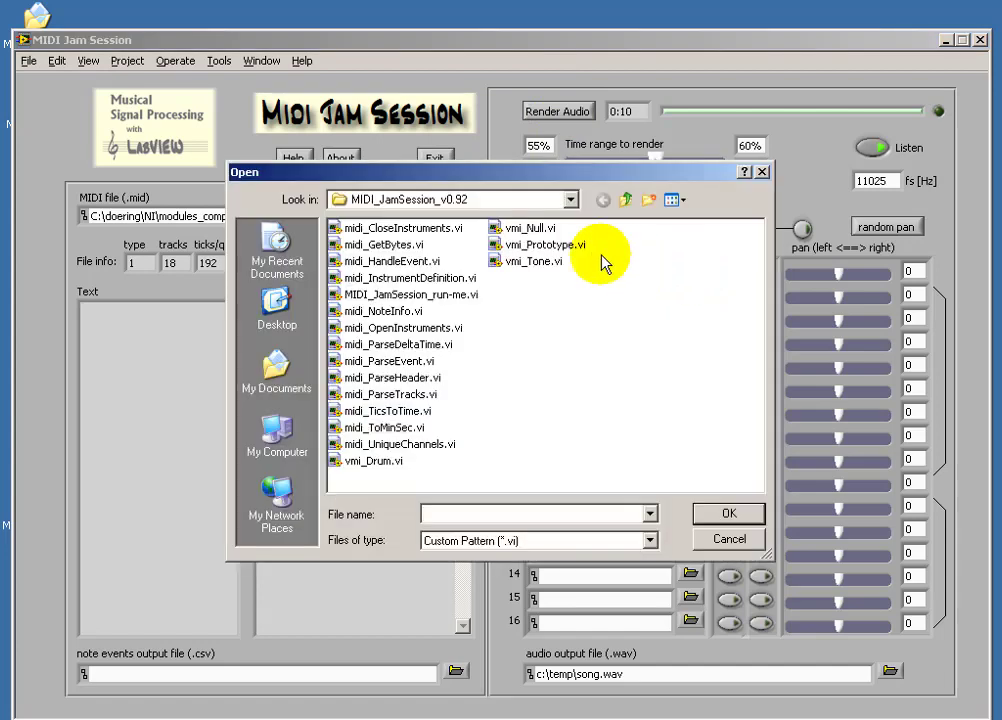
pyautogui.click(556, 245)
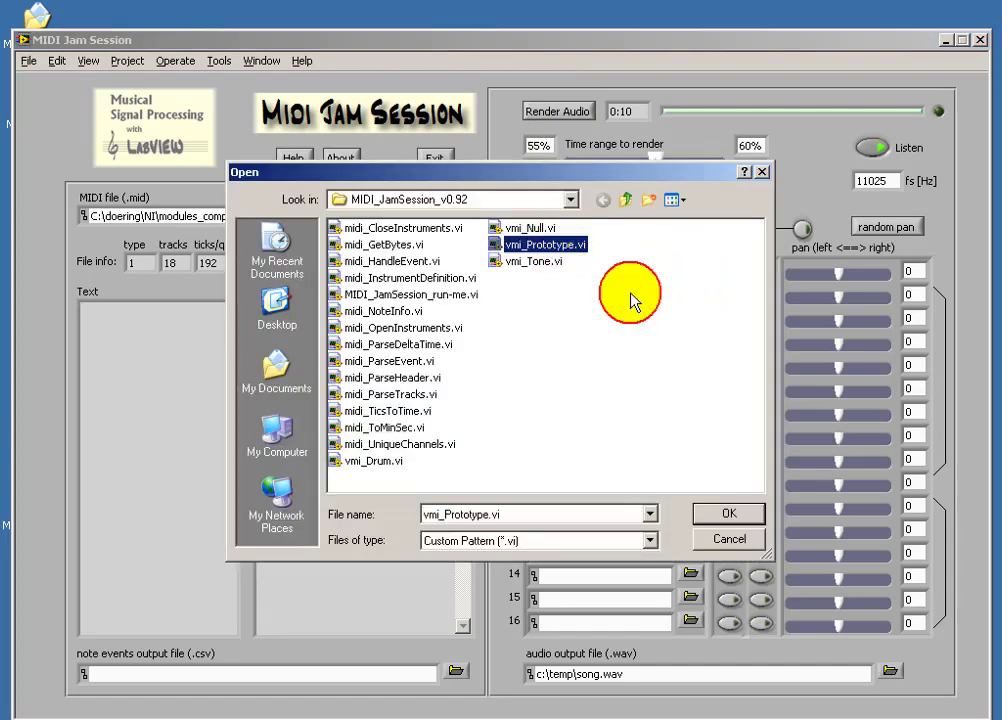
pyautogui.click(727, 514)
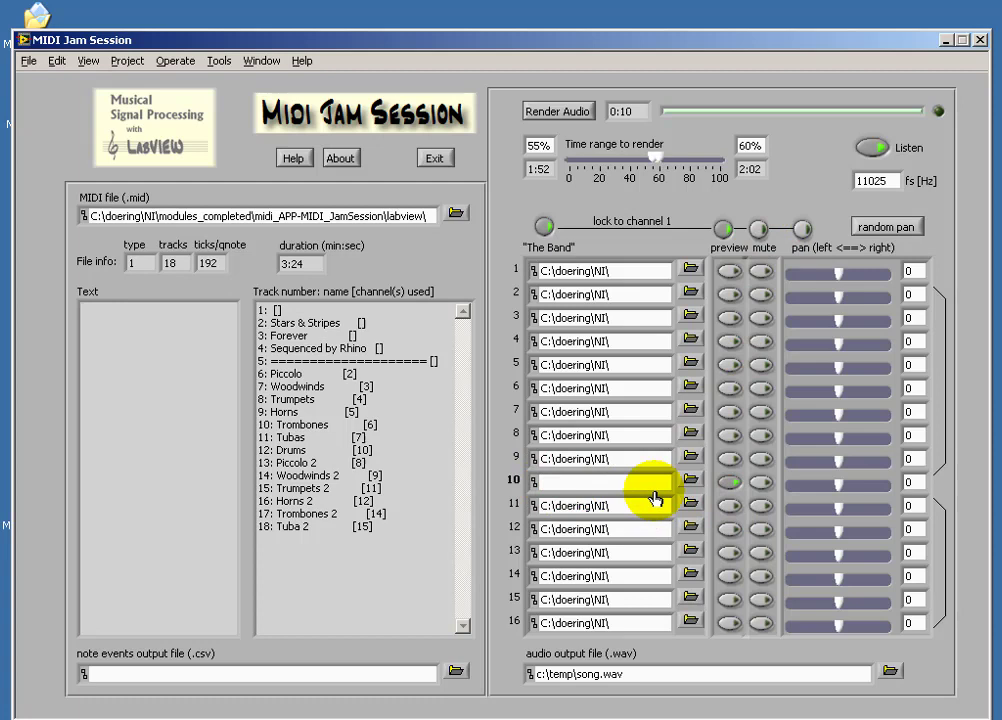
pyautogui.click(565, 116)
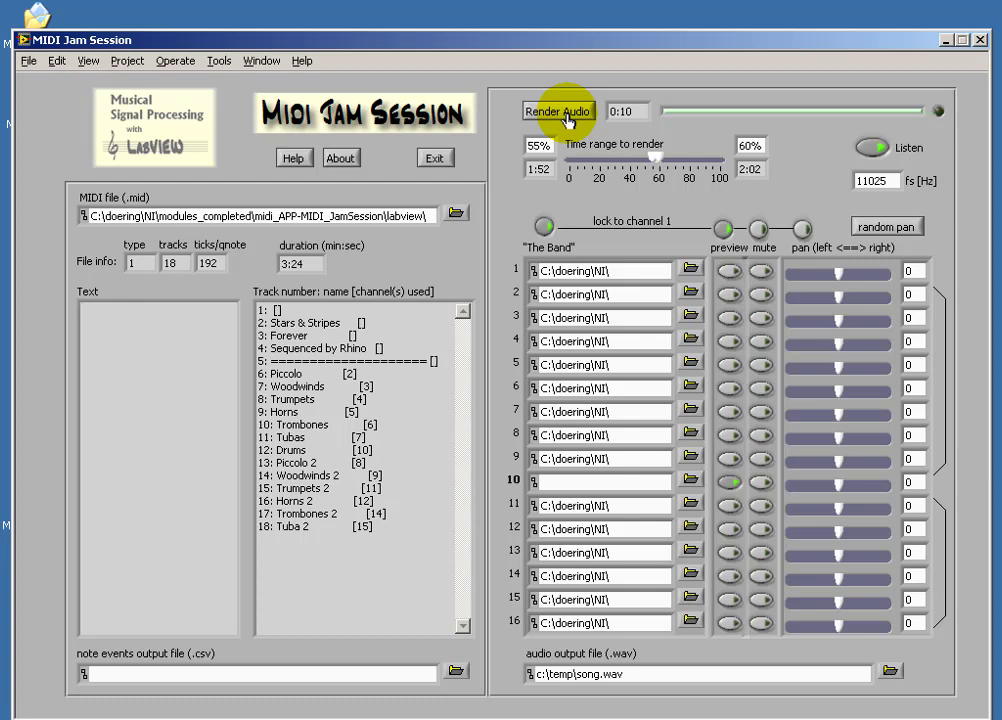
pyautogui.moveTo(655, 166); pyautogui.dragTo(666, 166)
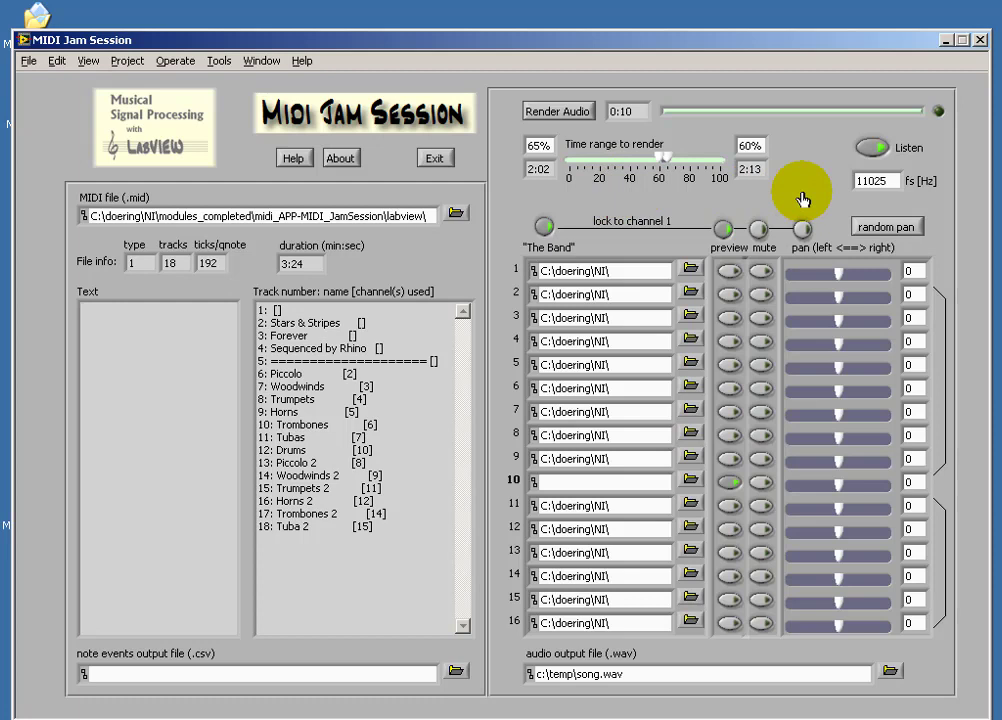
# Select the 11025 sample rate value but leave it unchanged.
pyautogui.click(872, 180)
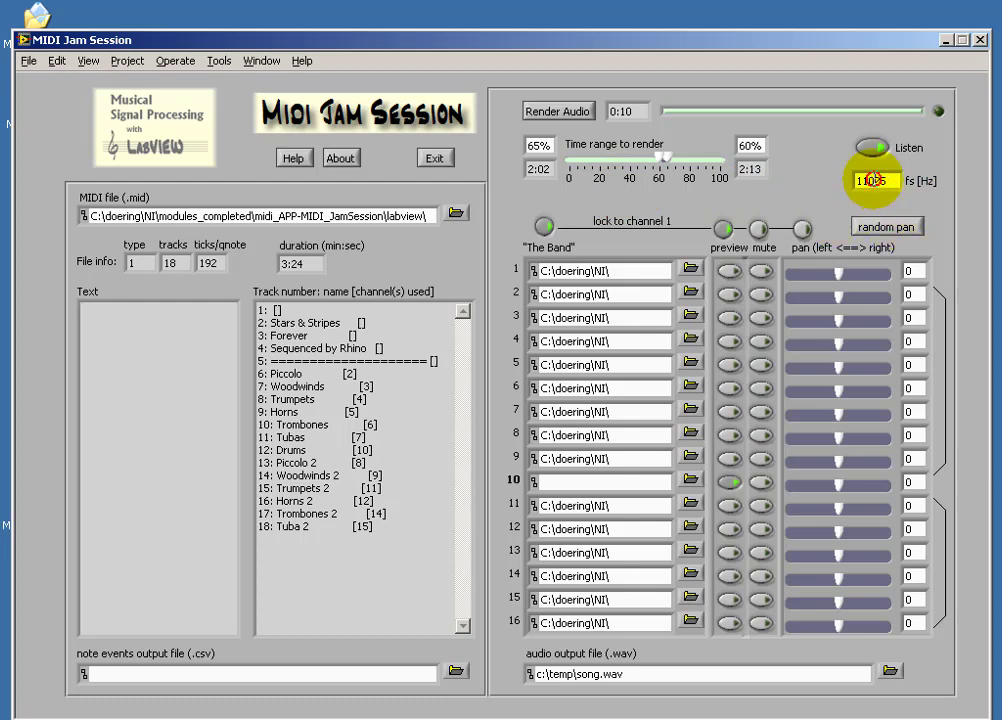
pyautogui.doubleClick(872, 180)
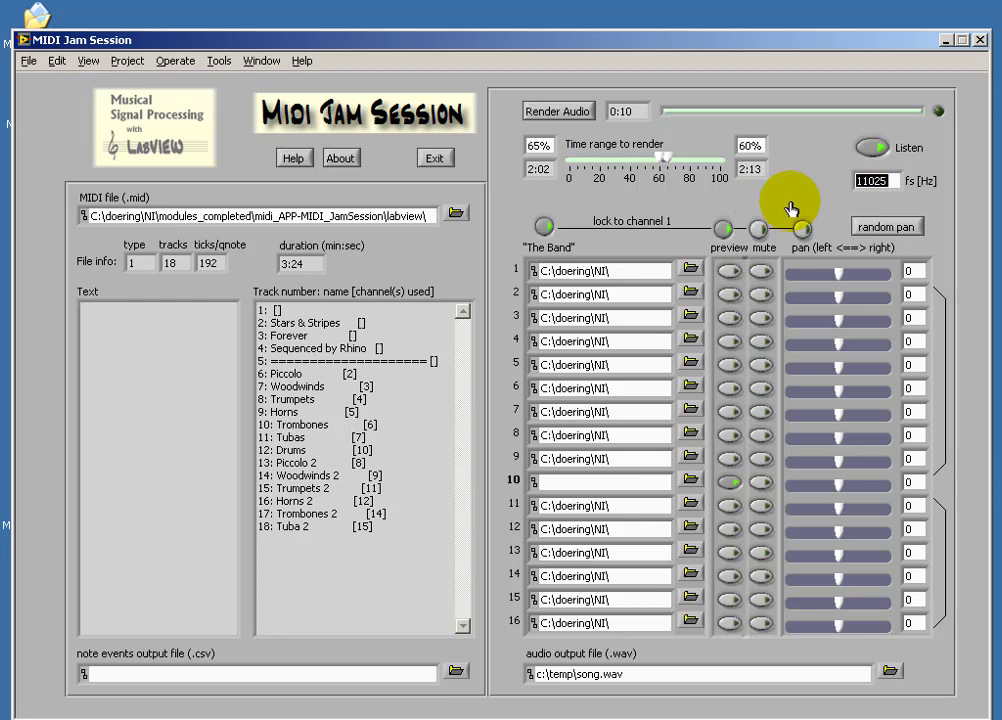
pyautogui.click(819, 188)
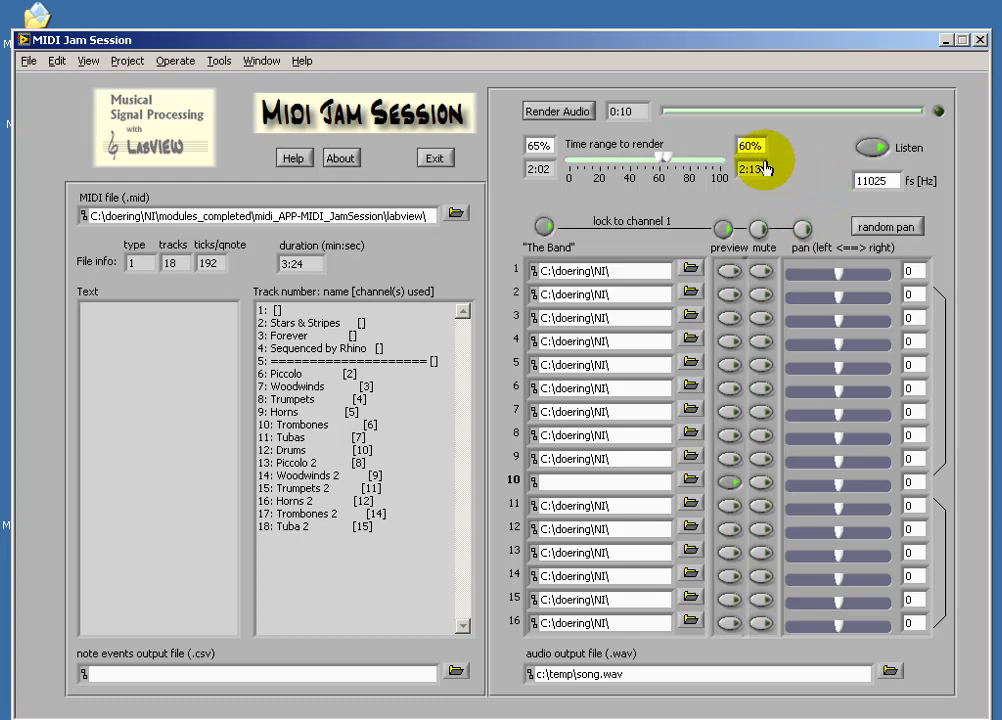
# Replace channel 1's NI path with the full labview folder path ending in vmi_Prototype.vi.
pyautogui.click(617, 272)
pyautogui.doubleClick(617, 271)
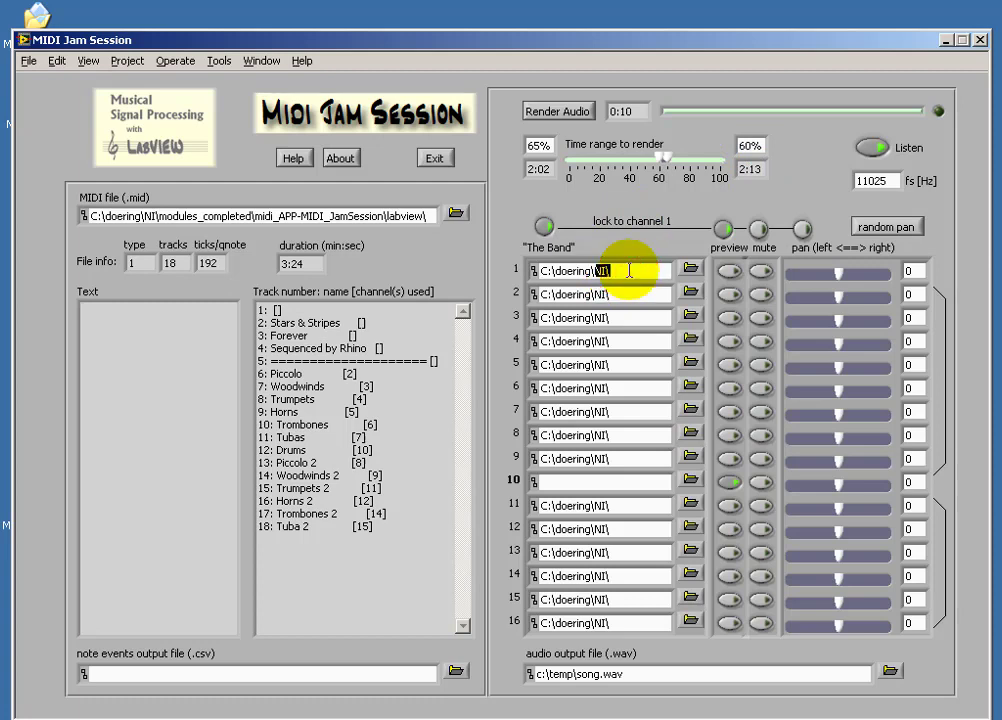
pyautogui.click(629, 271)
pyautogui.hotkey('ctrl', 'v')
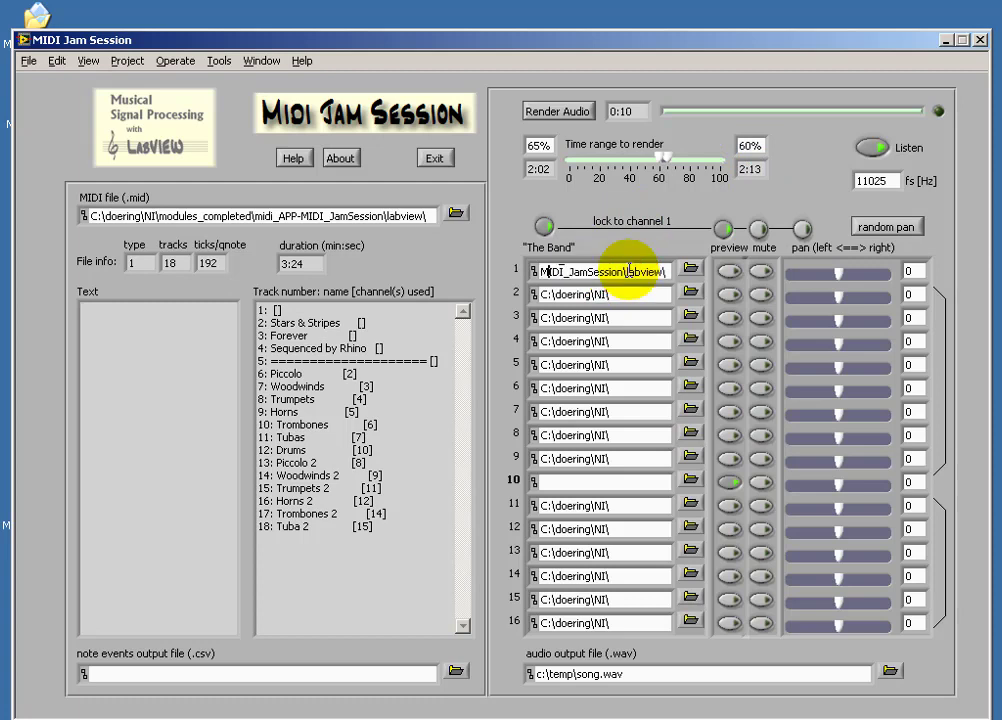
pyautogui.write('vmi_Prototype.vi')
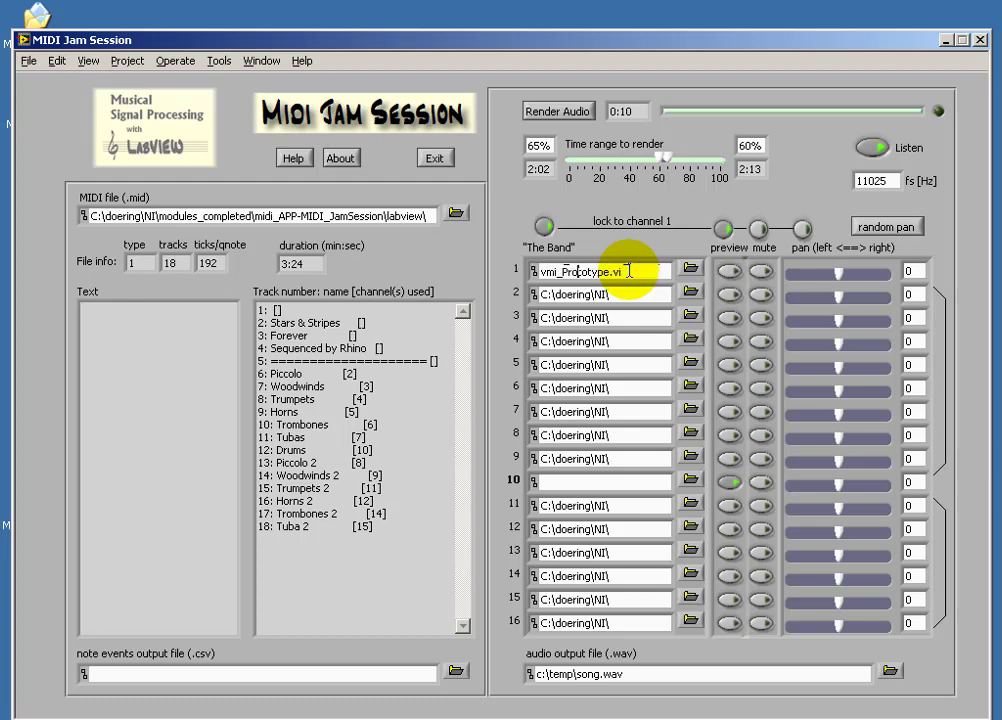
pyautogui.click(688, 208)
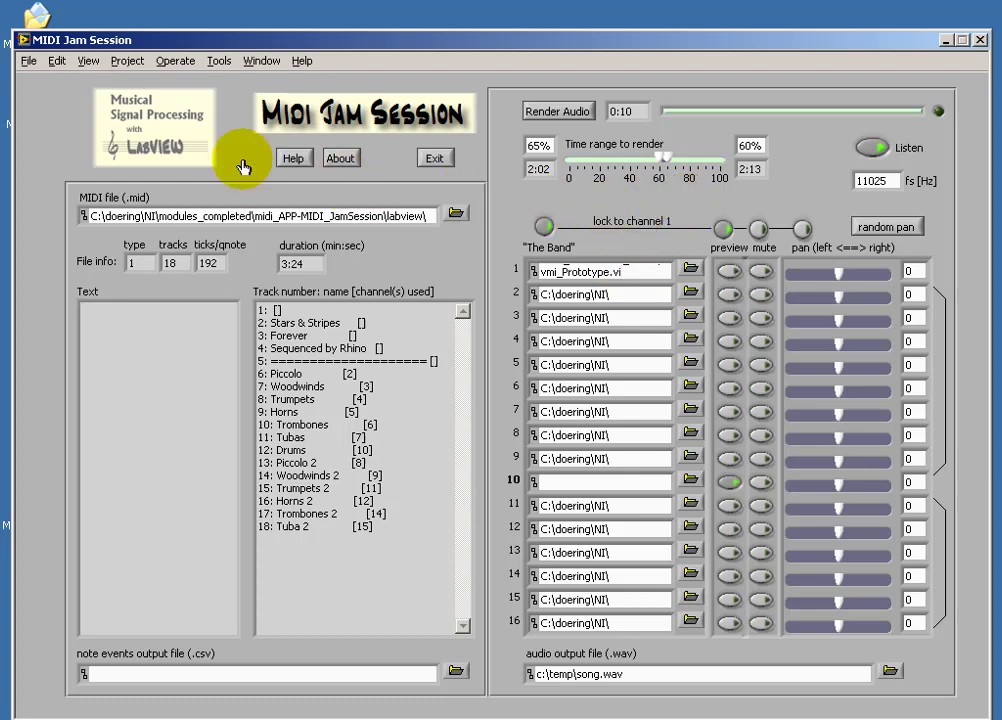
pyautogui.click(57, 64)
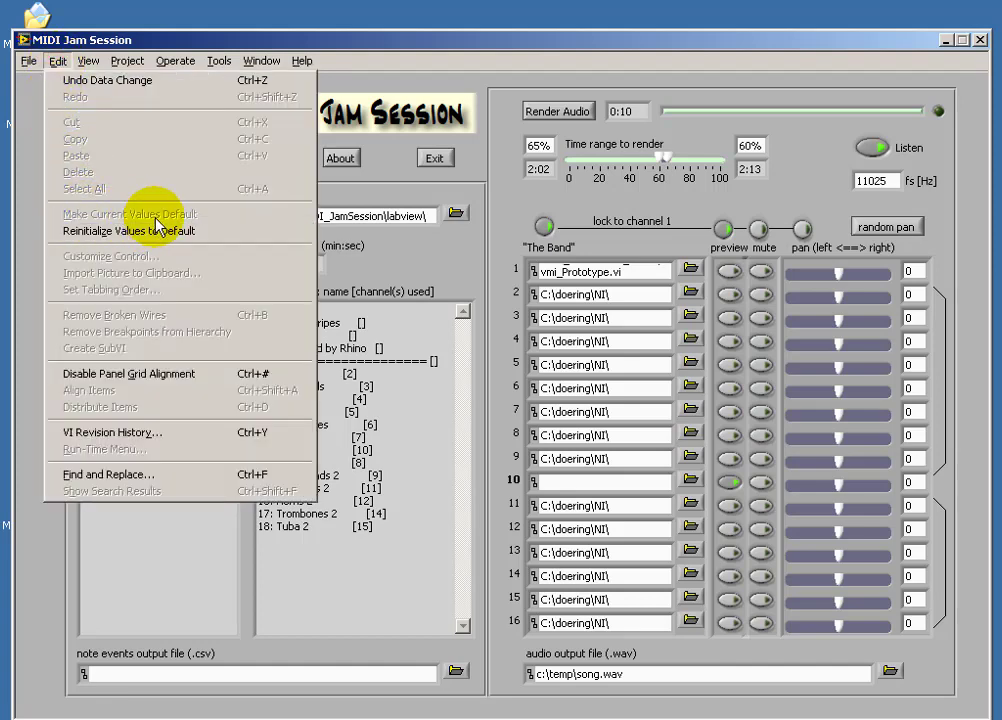
# Stop the Jam Session VI and make its current instrument values the defaults.
pyautogui.click(395, 58)
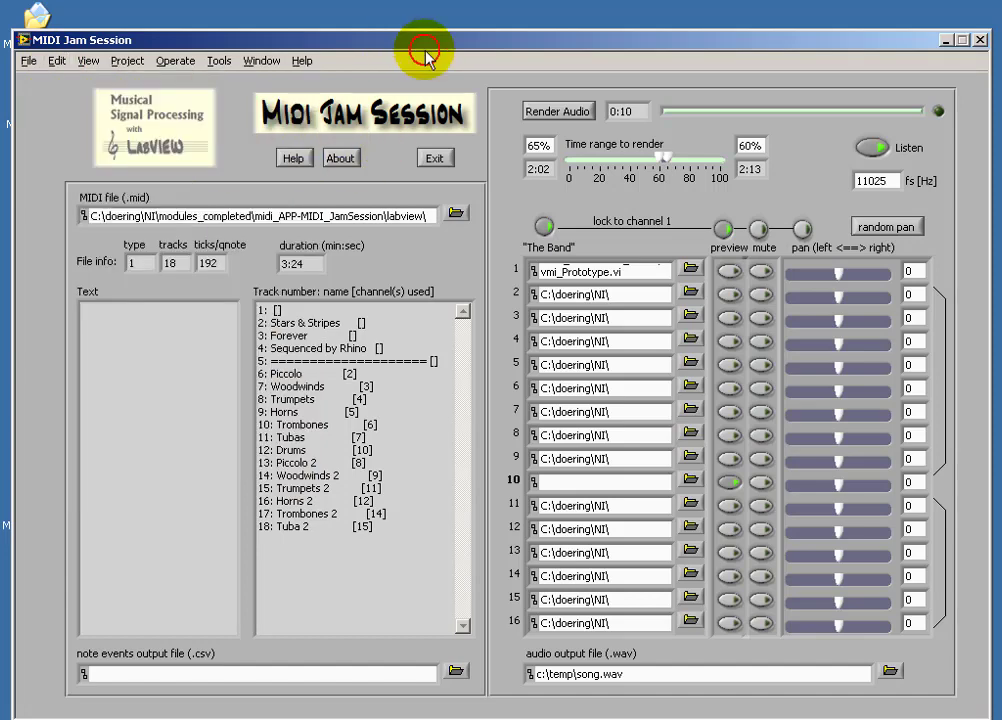
pyautogui.click(435, 160)
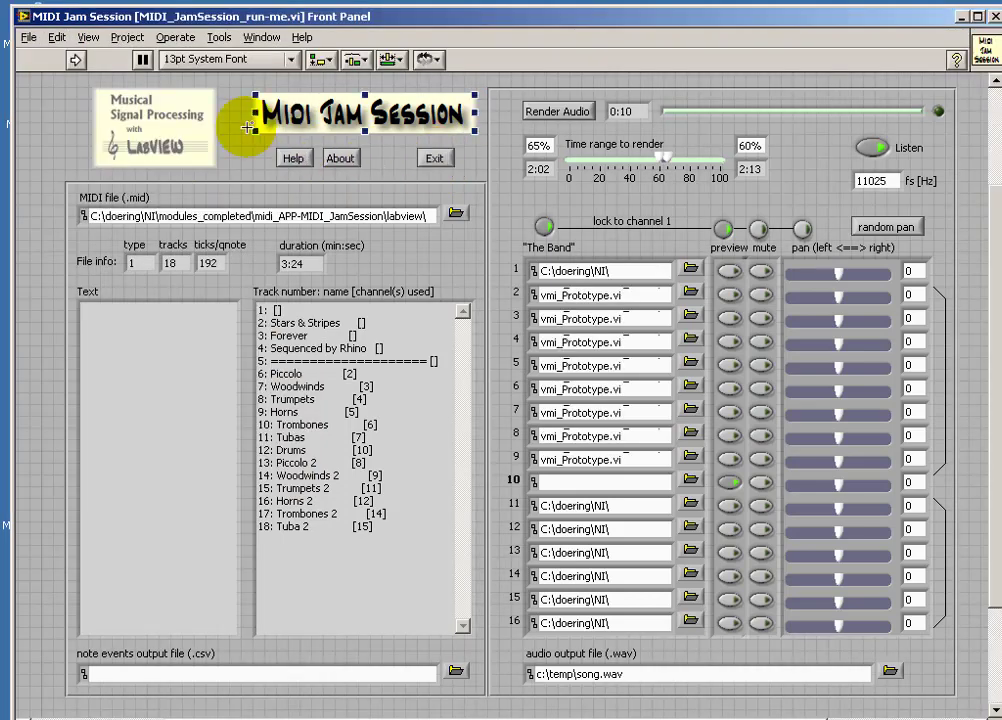
pyautogui.click(57, 37)
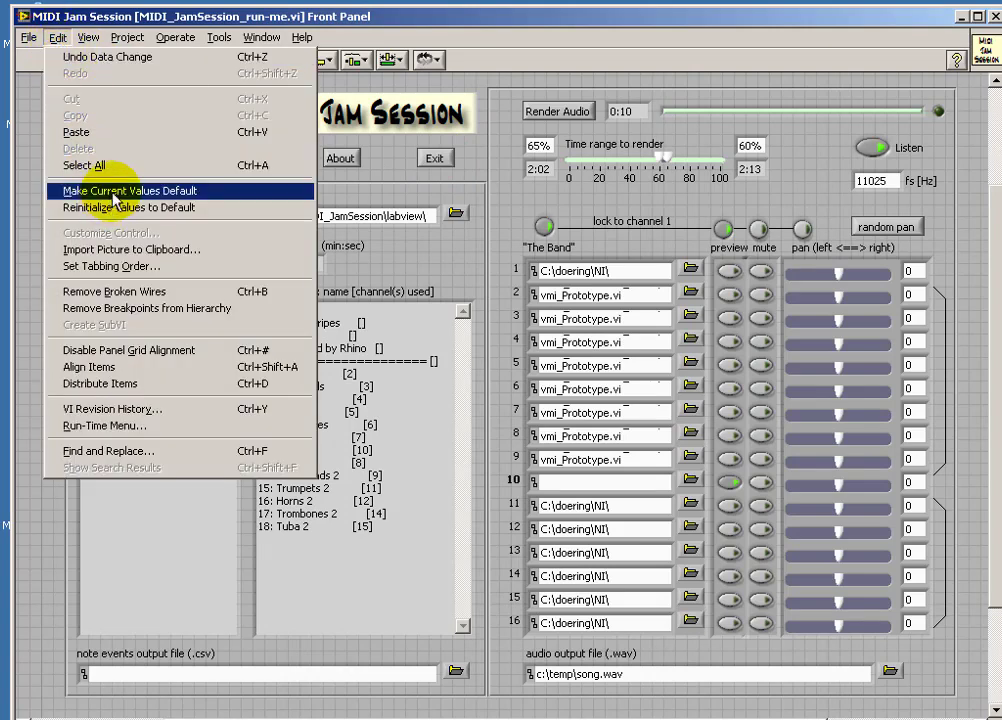
pyautogui.click(330, 18)
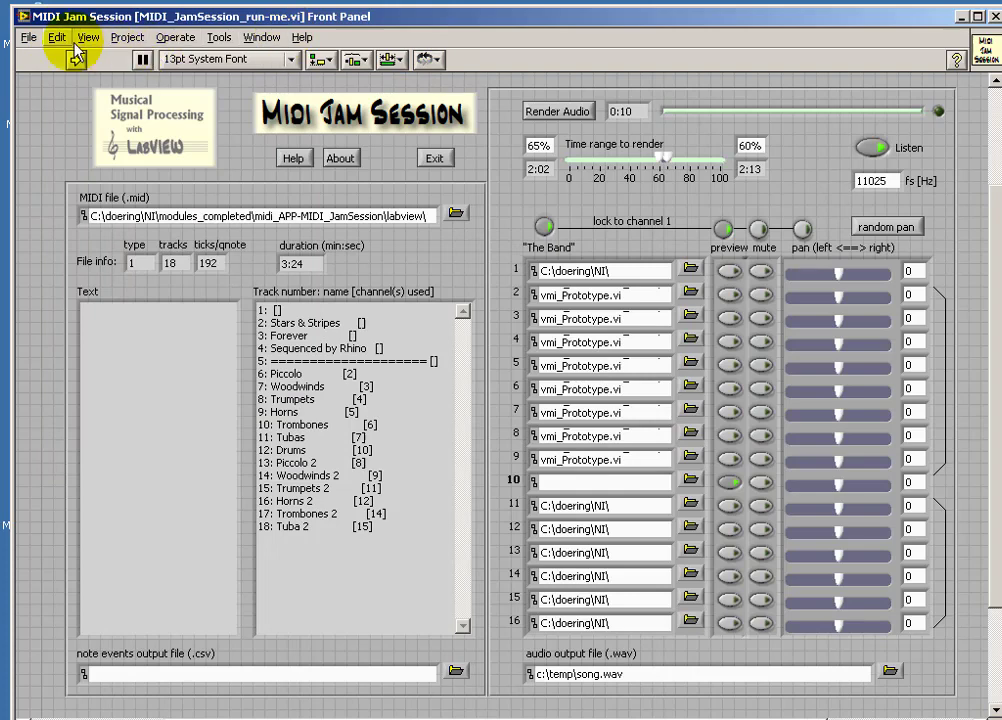
# Save MIDI_JamSession_run-me.vi.
pyautogui.click(30, 37)
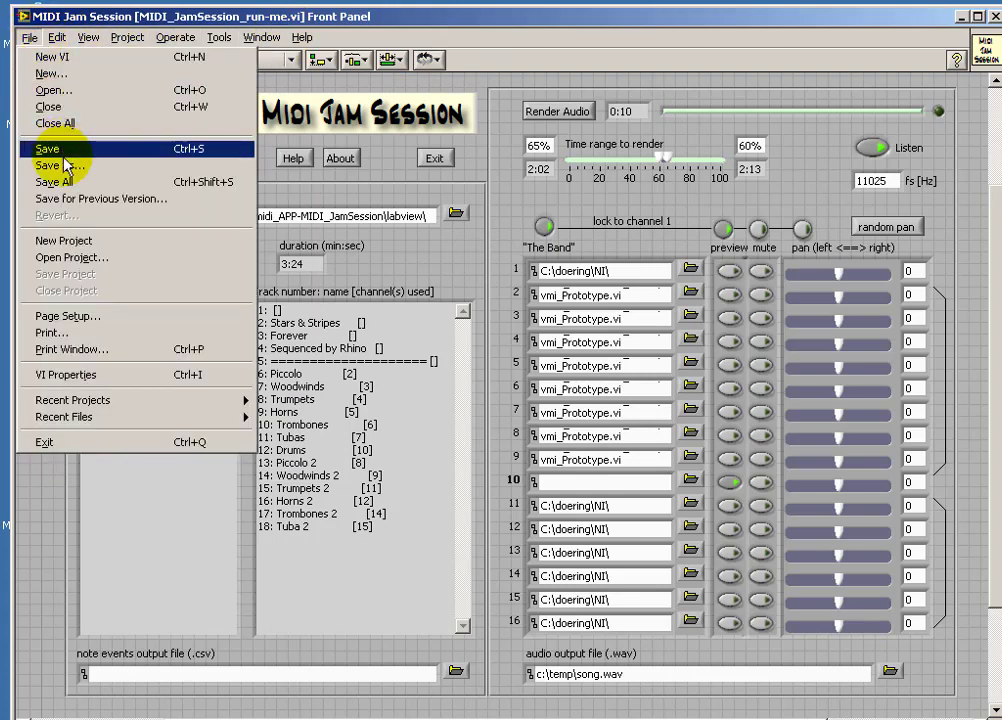
pyautogui.click(262, 37)
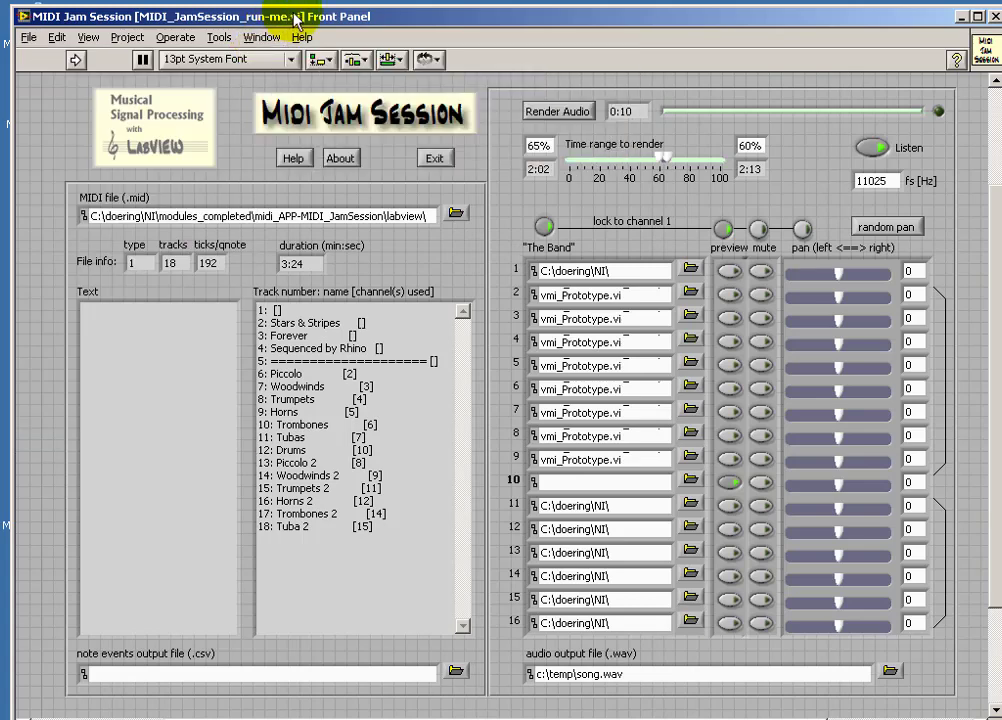
pyautogui.click(380, 122)
pyautogui.click(478, 176)
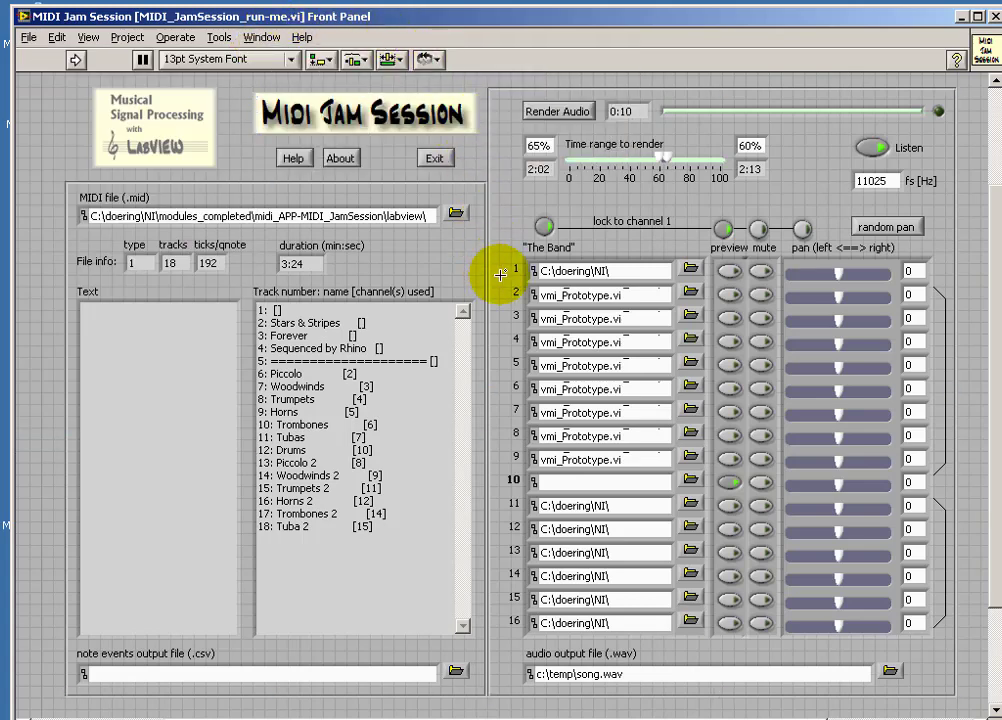